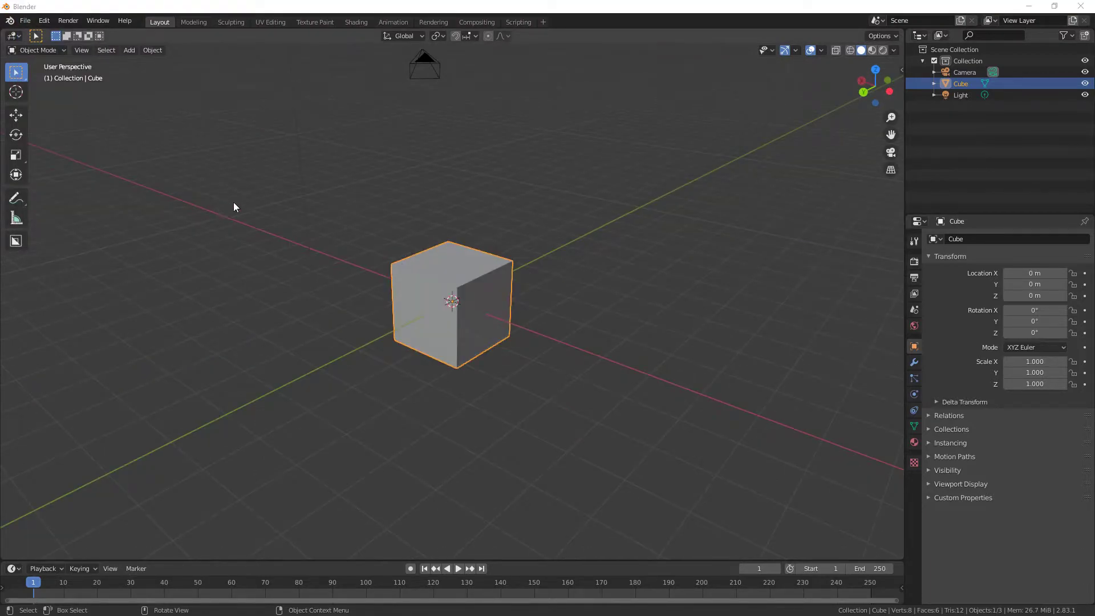
- Inspect the default cube by orbiting around it and viewing it from the top, front, side and opposite directions
middle_drag(522, 185, 622, 183)
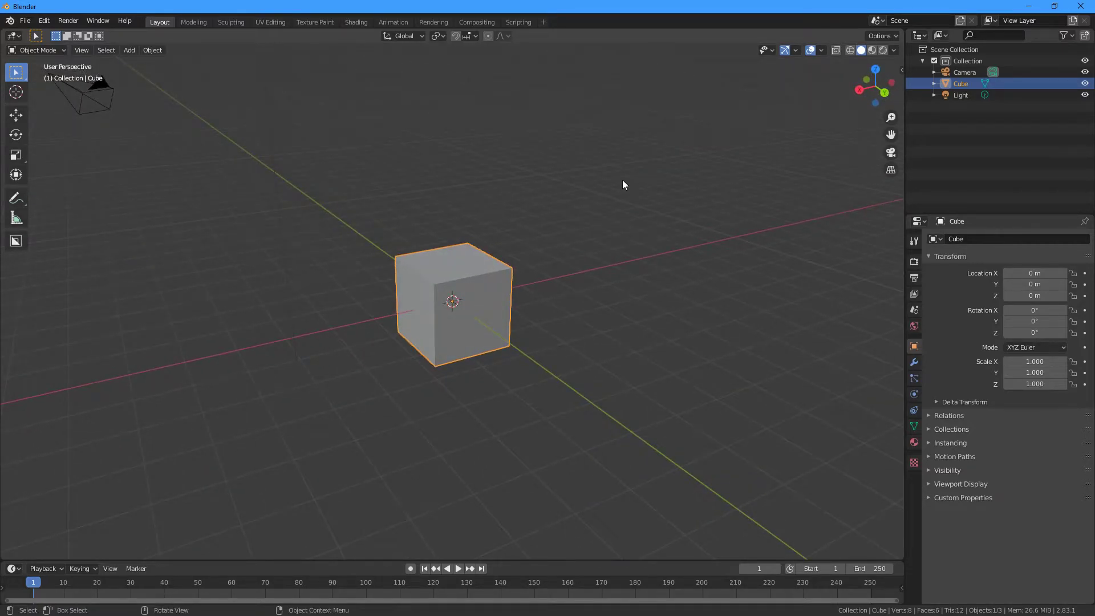
key(KP_1)
key(KP_7)
key(KP_3)
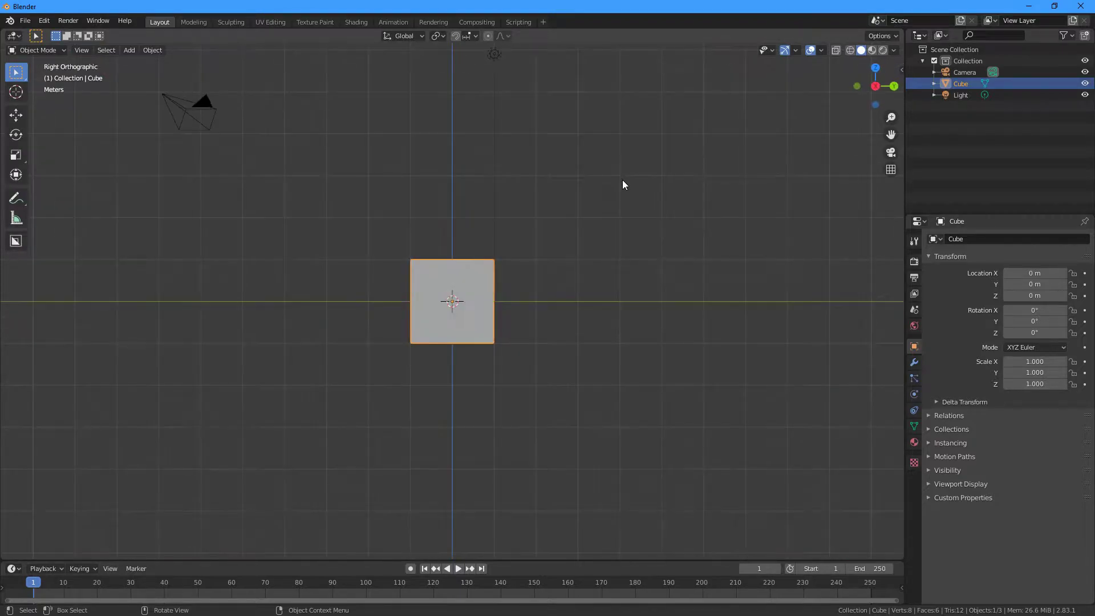
key(KP_9)
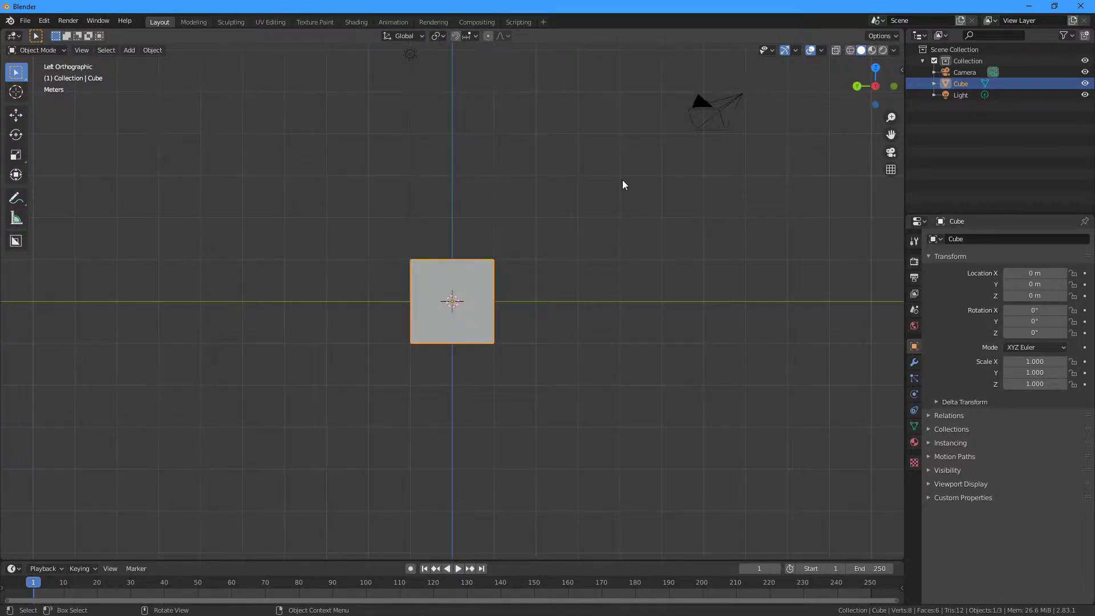
key(KP_8)
key(KP_4)
key(KP_6)
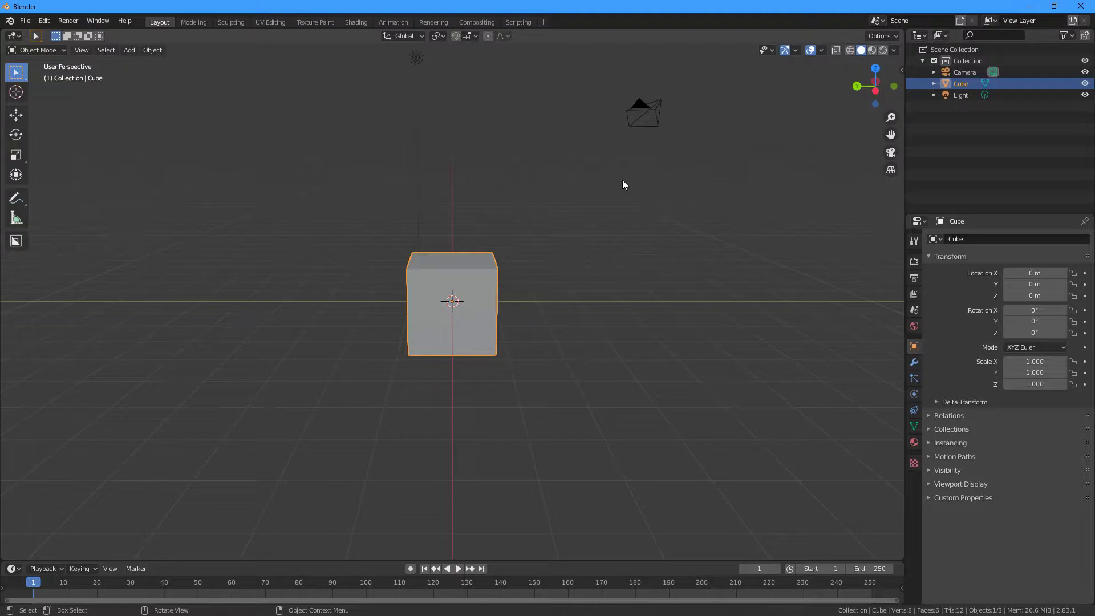
click(876, 68)
click(875, 86)
click(894, 86)
click(857, 86)
click(874, 86)
click(874, 103)
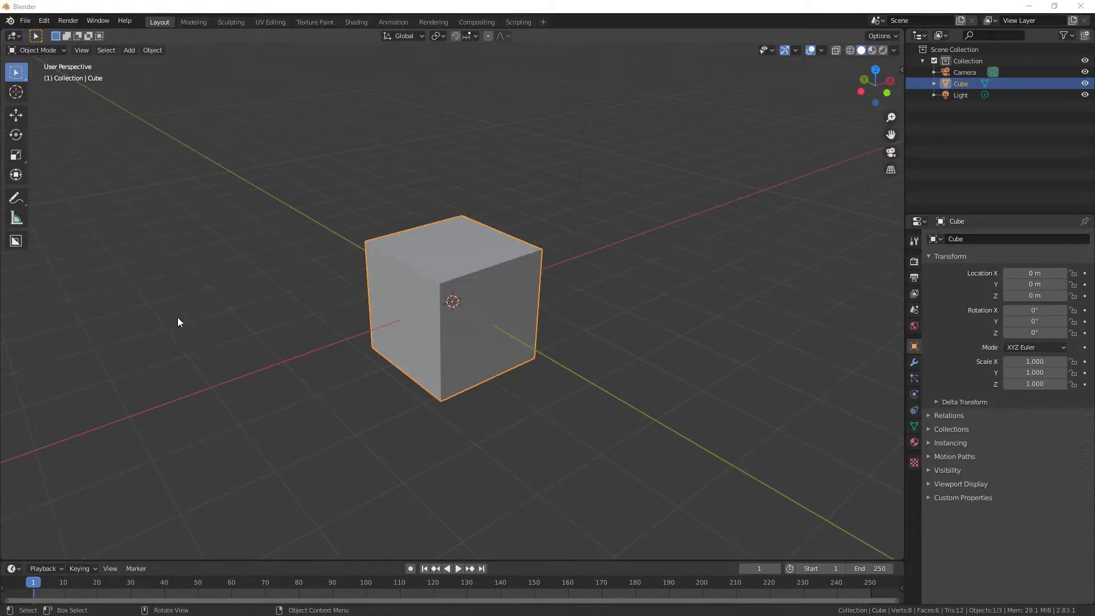
- Delete the default cube from the scene
click(179, 317)
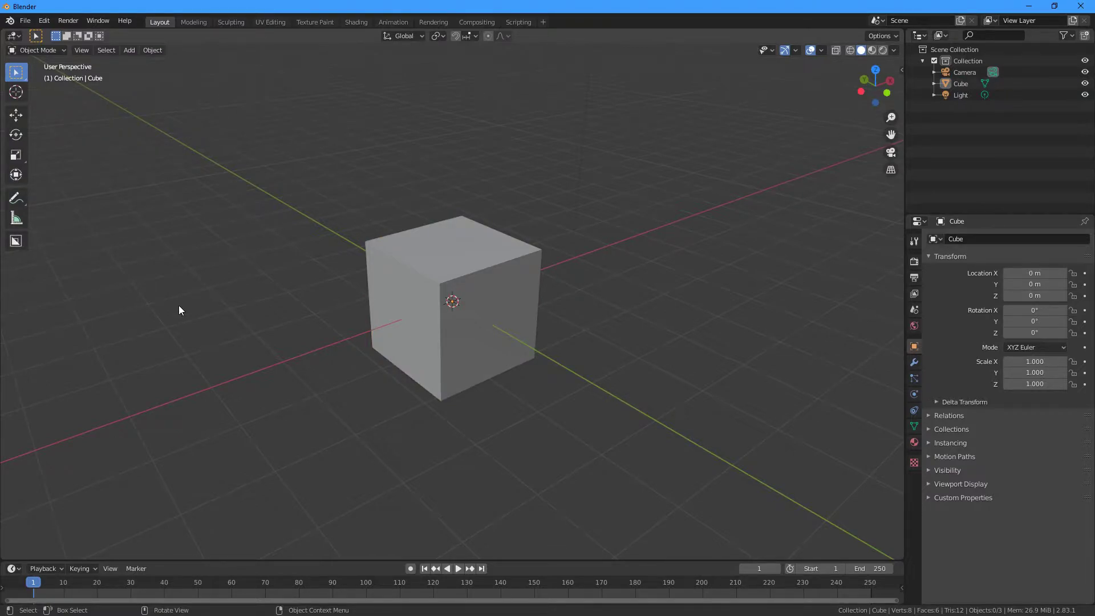
click(430, 273)
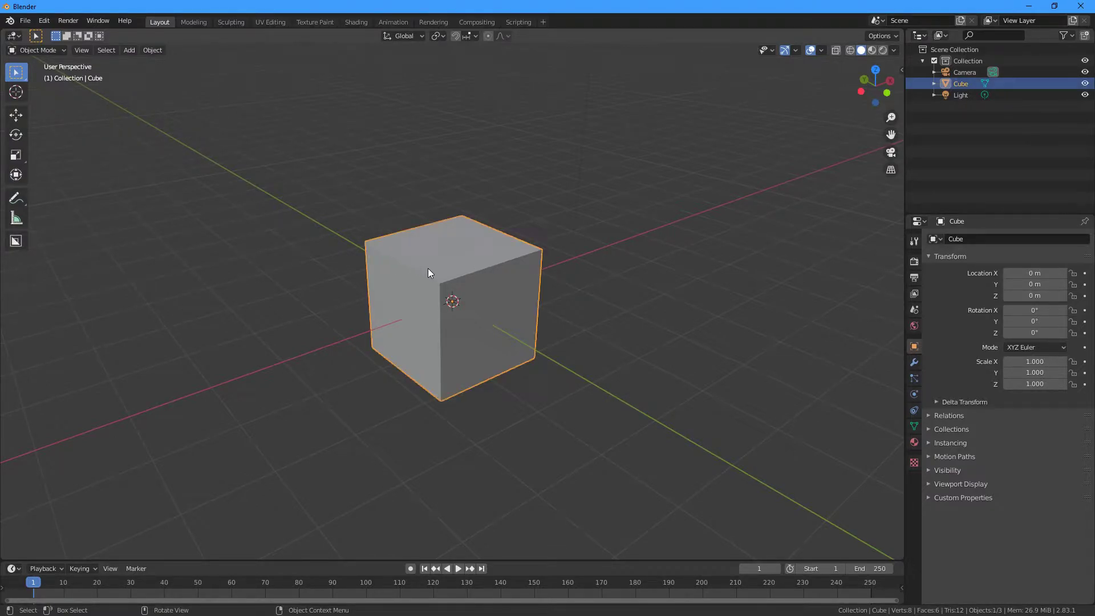
key(Delete)
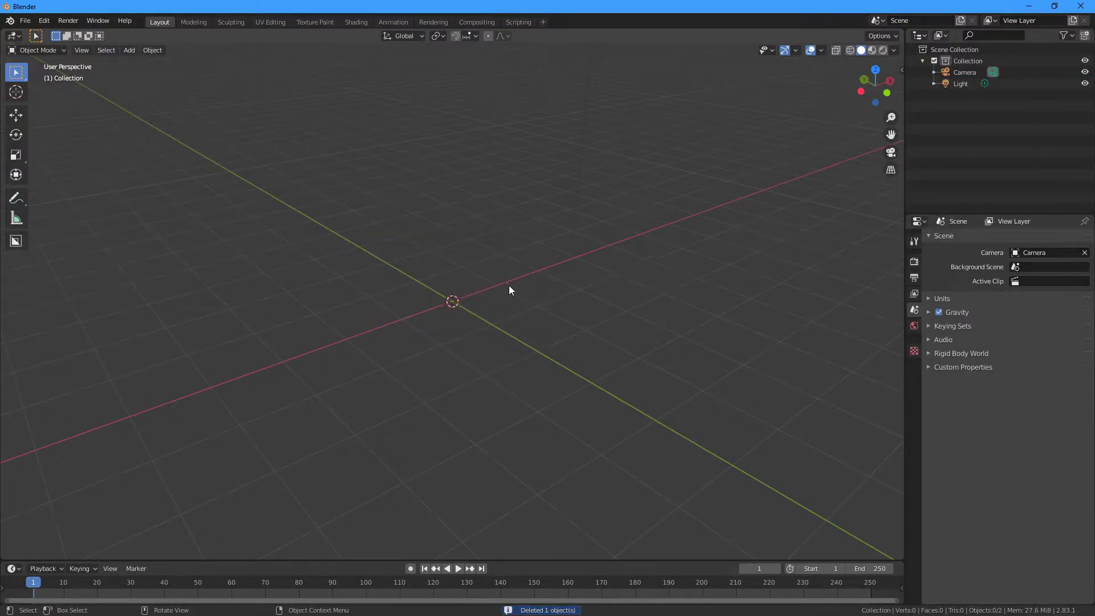
- Add a UV sphere mesh at the world origin
click(131, 50)
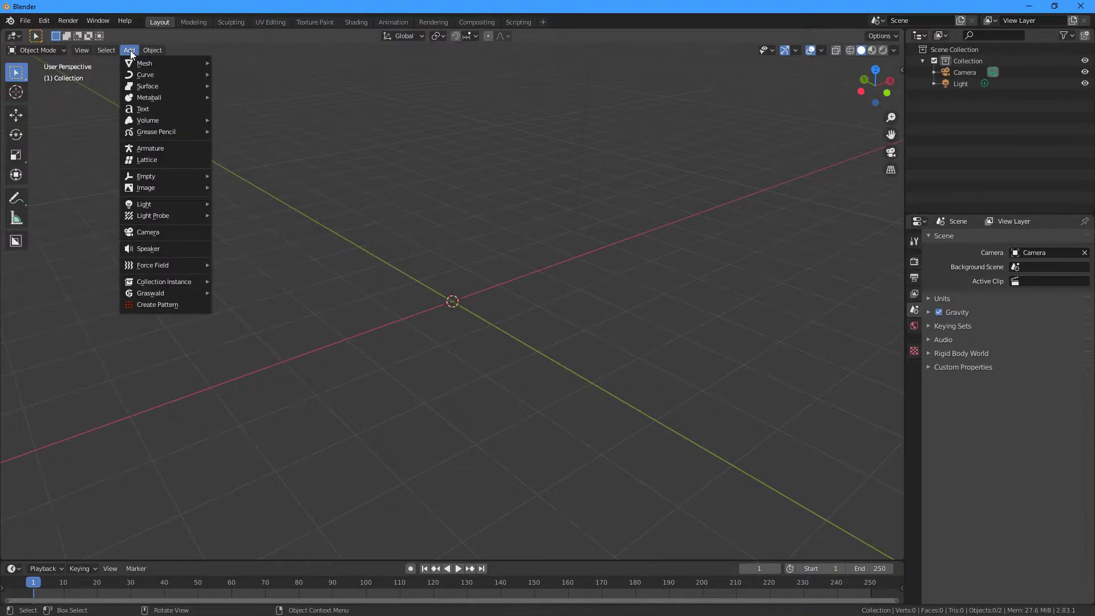
mouse_move(134, 61)
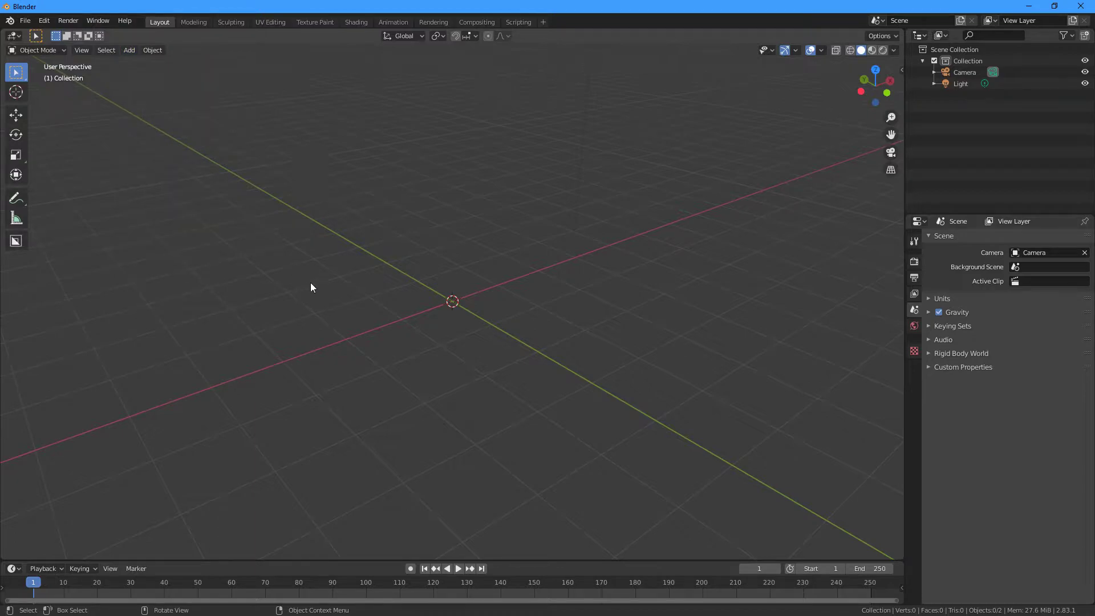
key(shift+a)
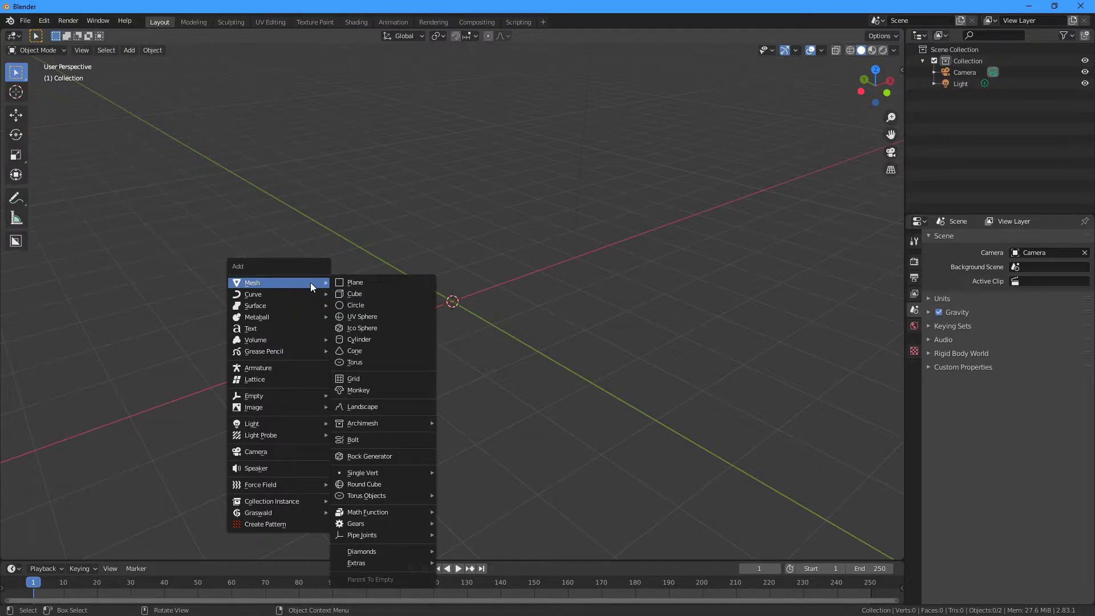
click(385, 317)
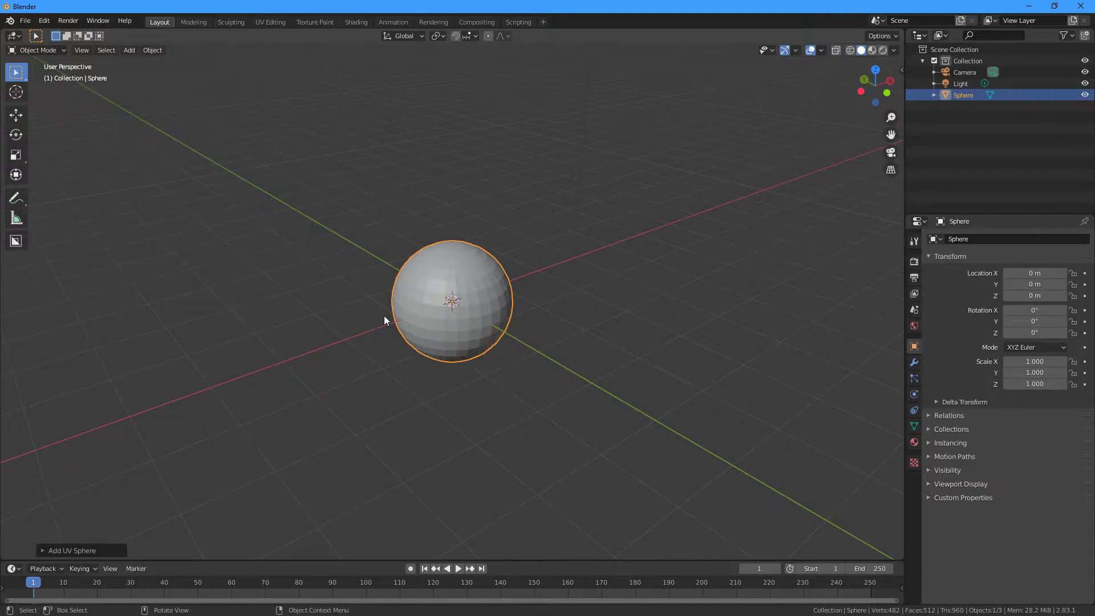
- Try a ring count of 18 on the UV sphere and return it to 16
click(42, 550)
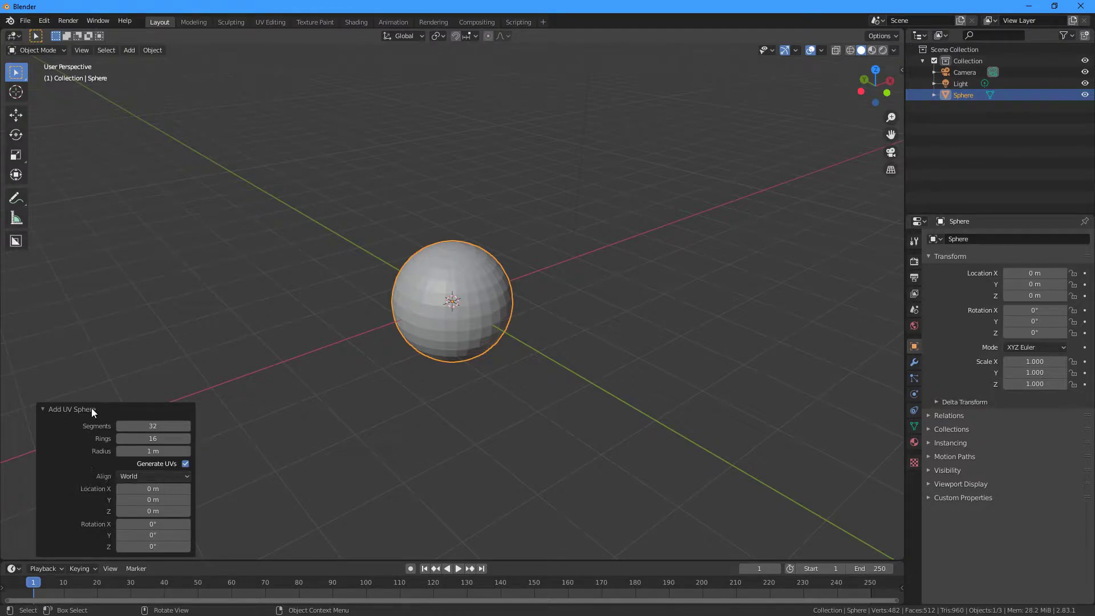
click(187, 439)
click(186, 440)
click(187, 440)
click(187, 440)
click(187, 440)
click(187, 440)
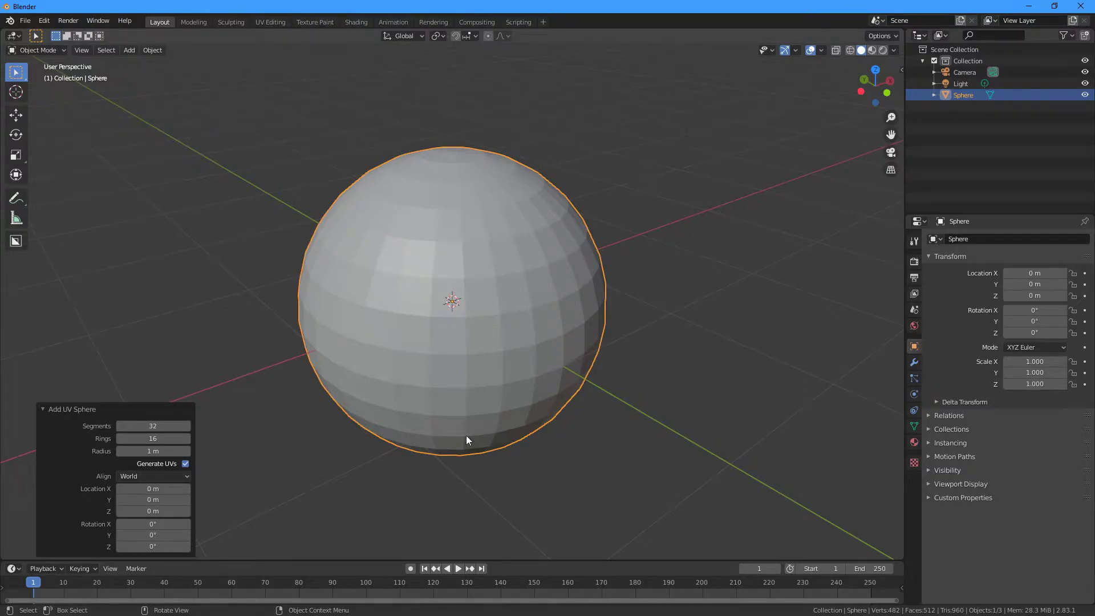
click(186, 440)
click(186, 439)
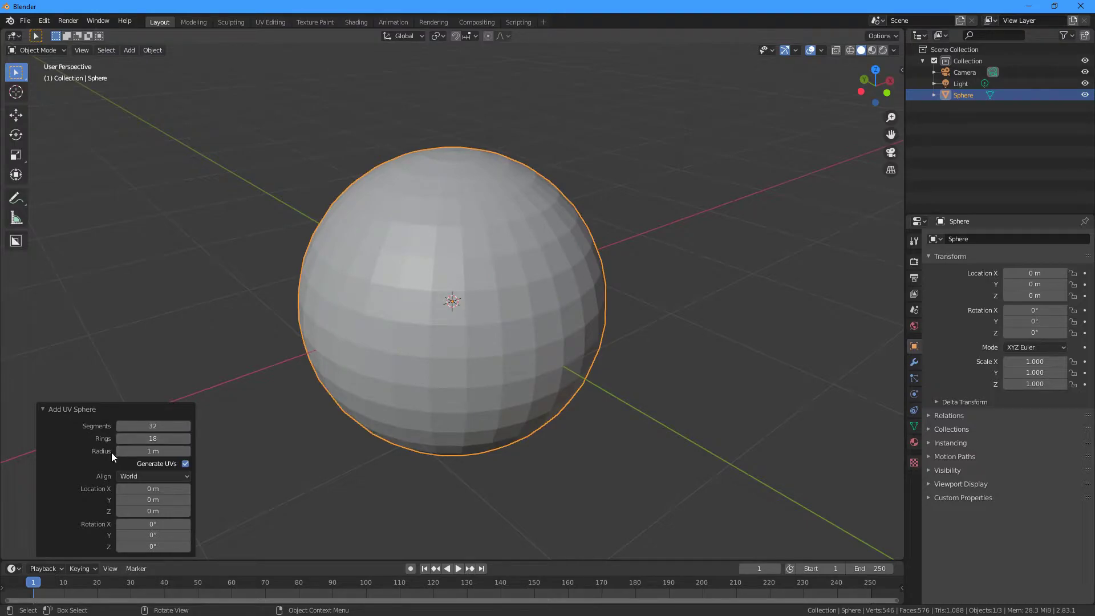
click(121, 438)
click(121, 438)
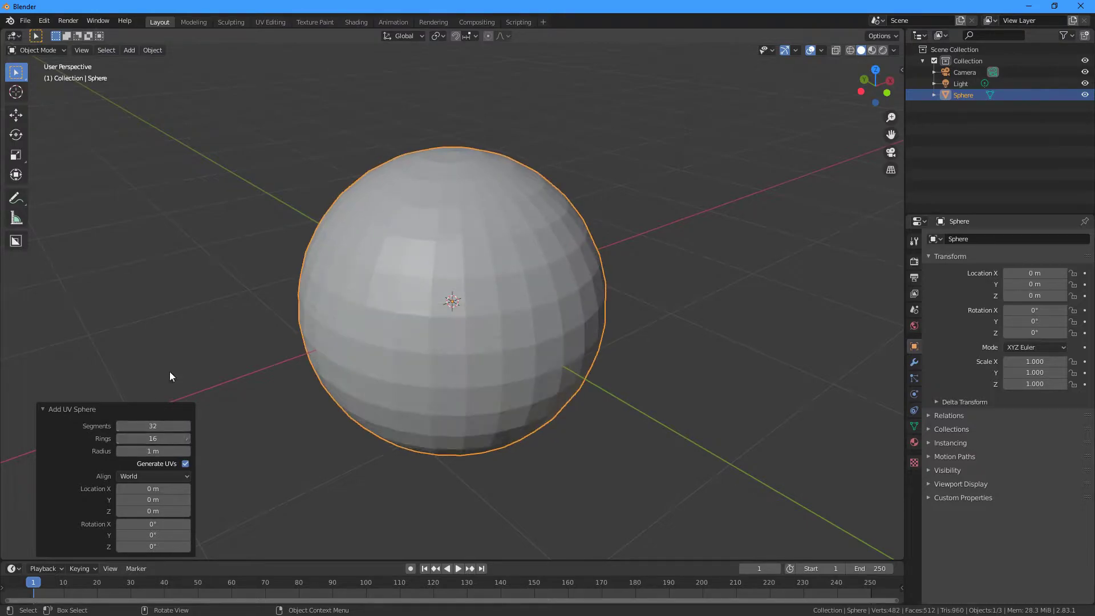
- Apply smooth shading to the UV sphere and leave it deselected
right_click(417, 265)
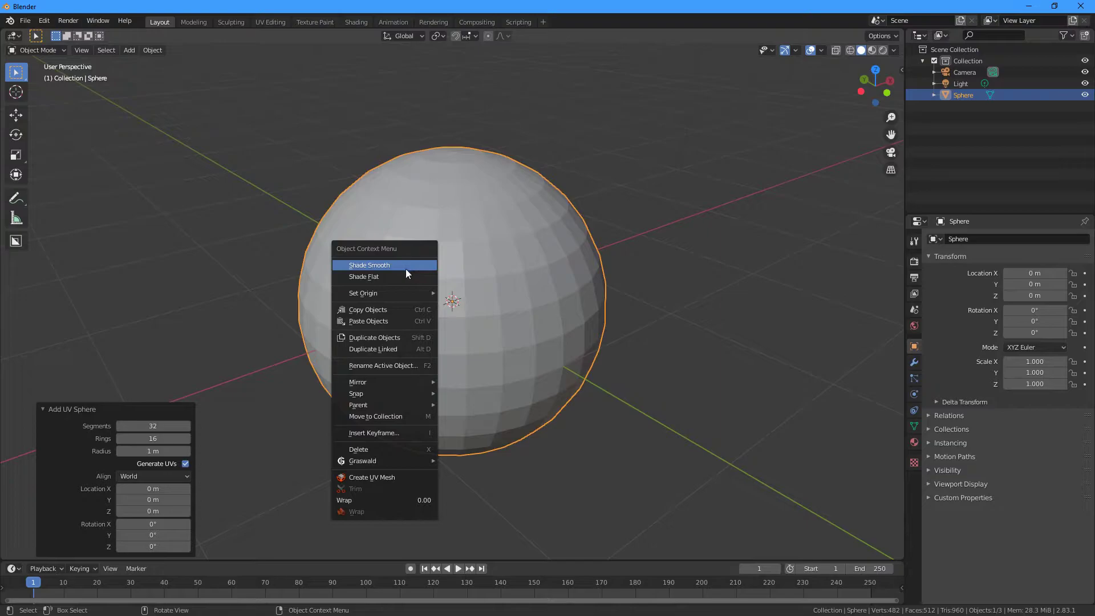
click(405, 268)
mouse_move(559, 323)
middle_down()
mouse_move(596, 359)
mouse_move(713, 308)
mouse_move(611, 271)
mouse_move(496, 372)
mouse_move(584, 347)
mouse_move(567, 328)
middle_up()
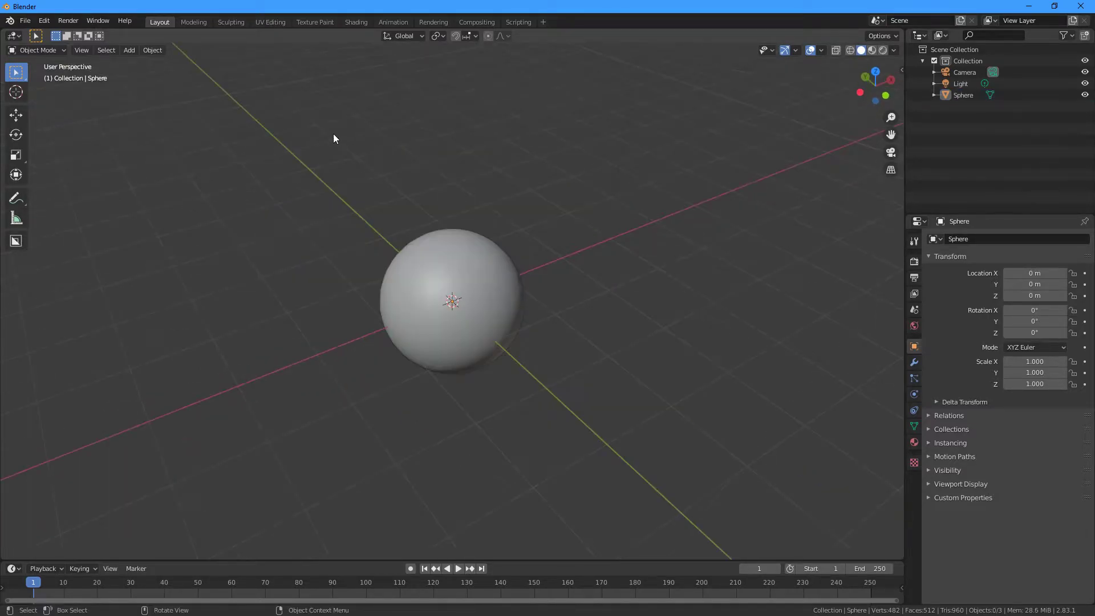
- Add a cube mesh at the world origin, around the sphere
click(129, 51)
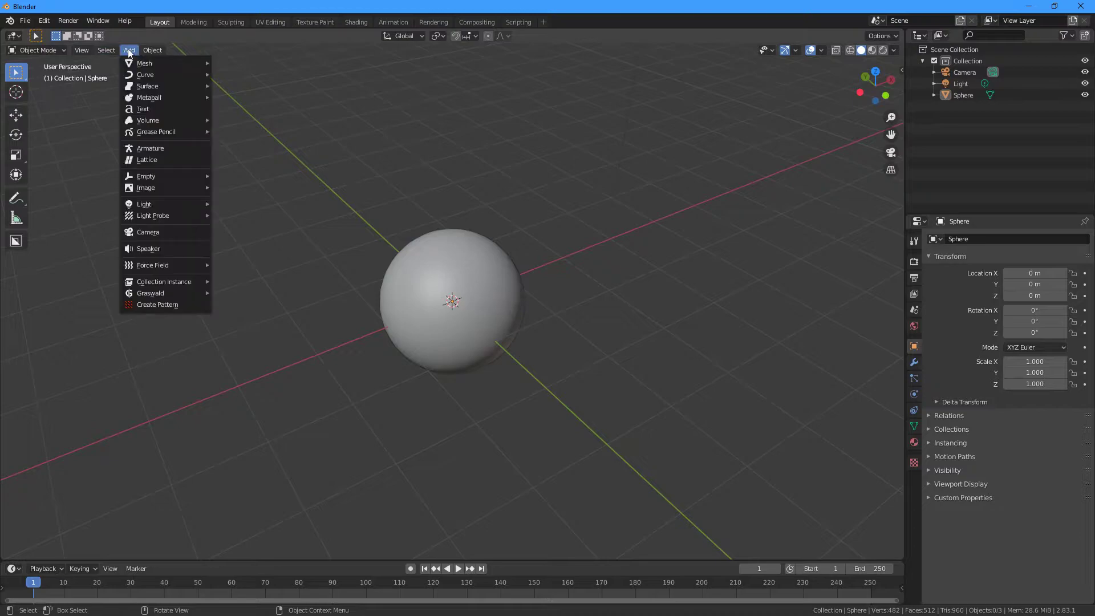
mouse_move(169, 64)
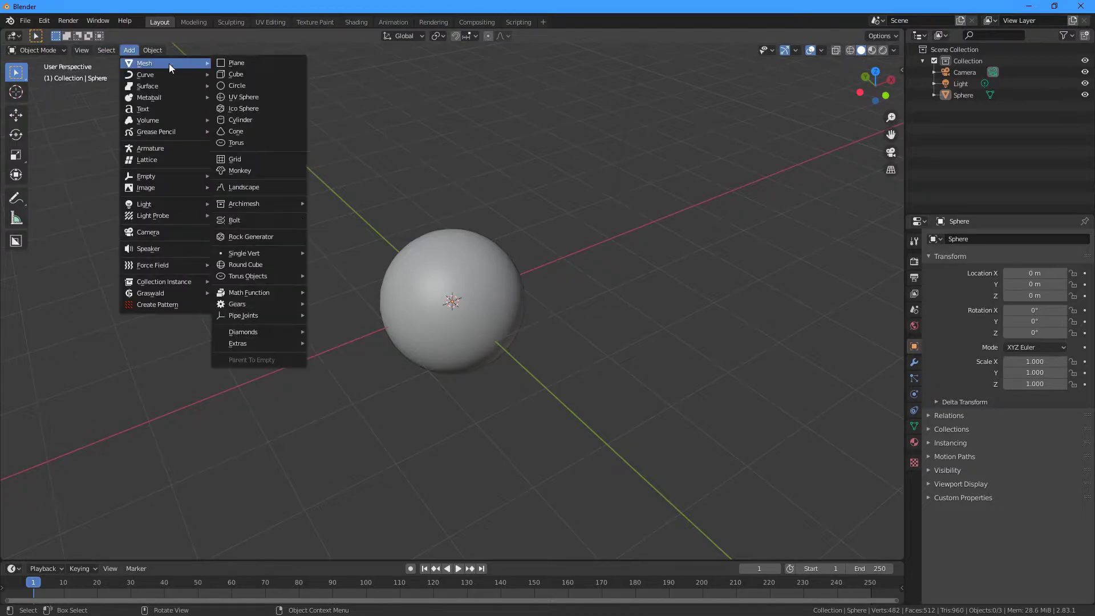
click(220, 76)
middle_drag(525, 194, 606, 259)
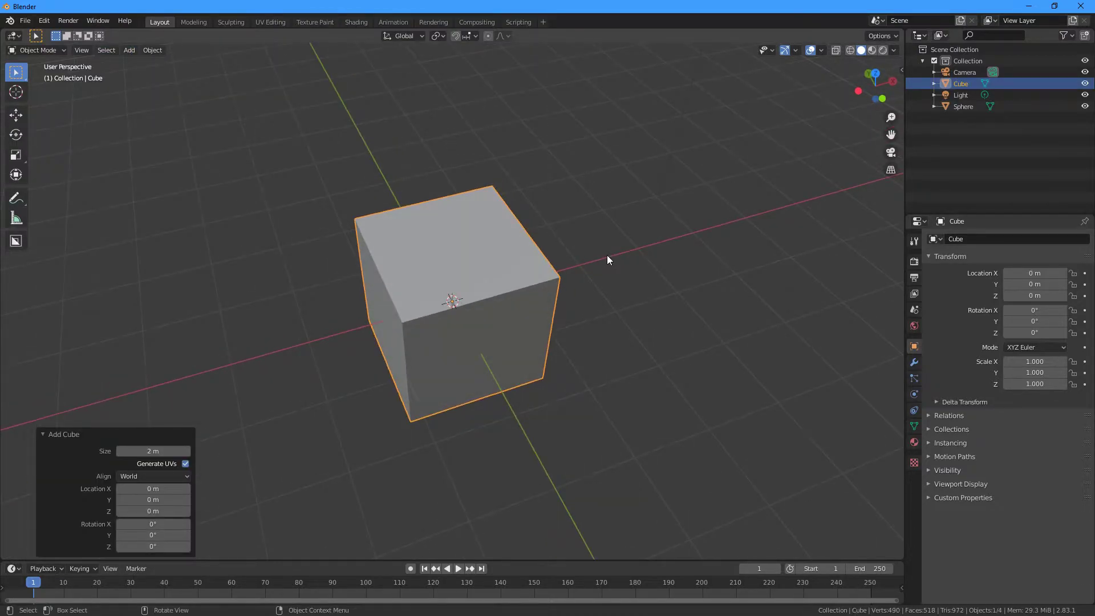
- Turn on snapping and move the cube 2 m along the X axis so it sits beside the sphere
key(KP_7)
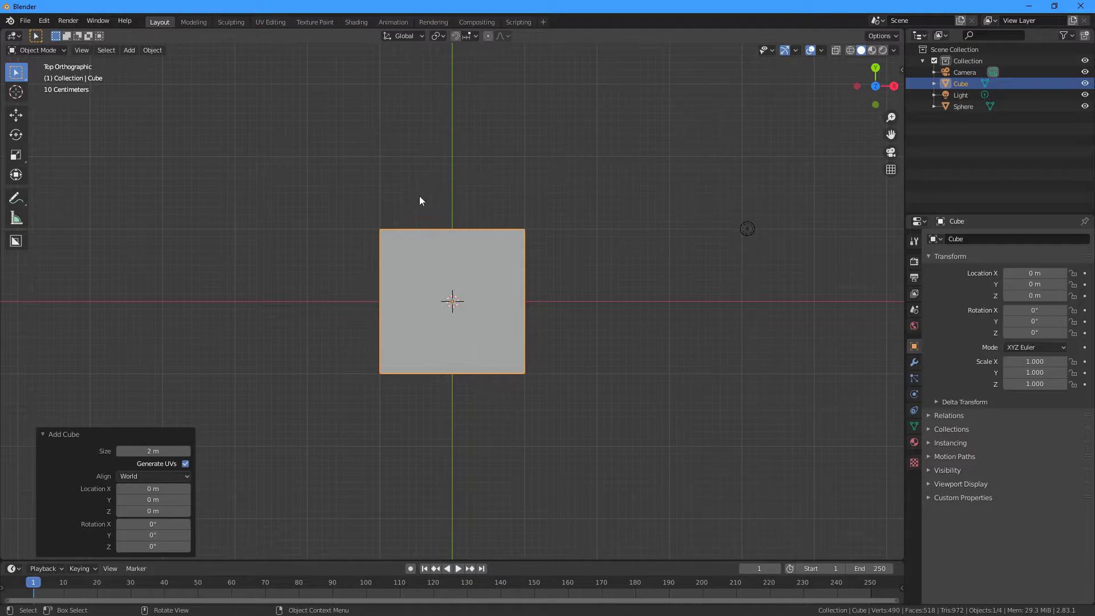
click(456, 36)
click(471, 36)
click(26, 120)
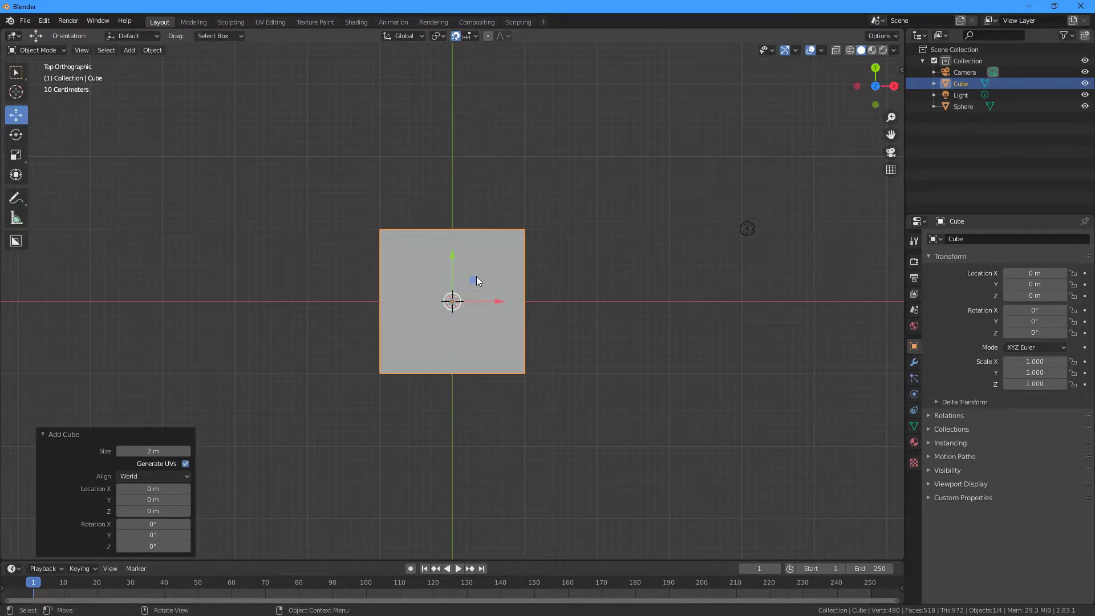
middle_drag(547, 300, 499, 337)
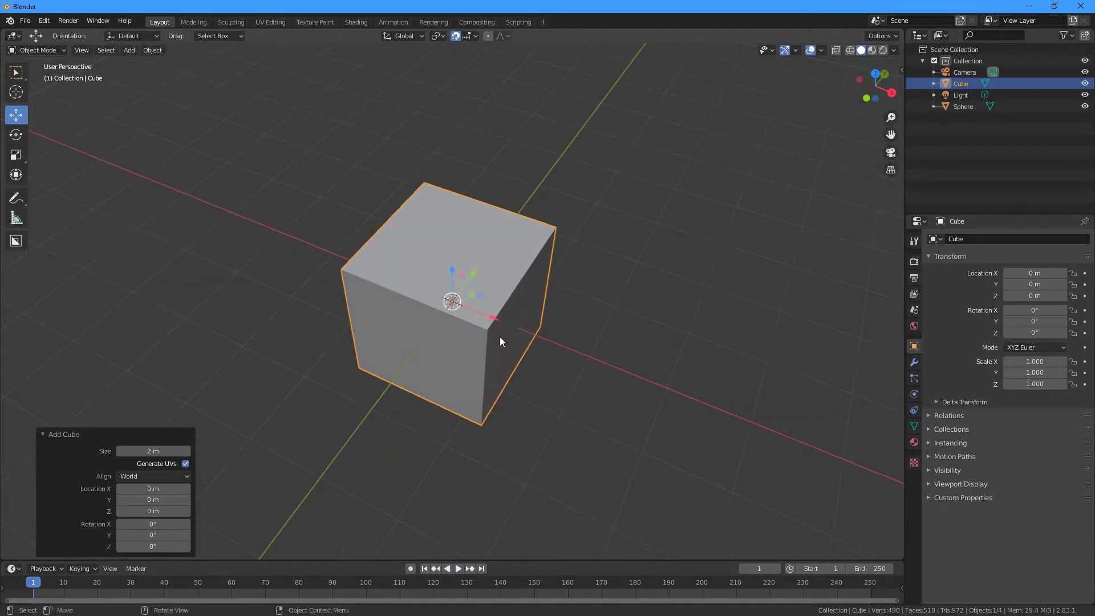
key(KP_7)
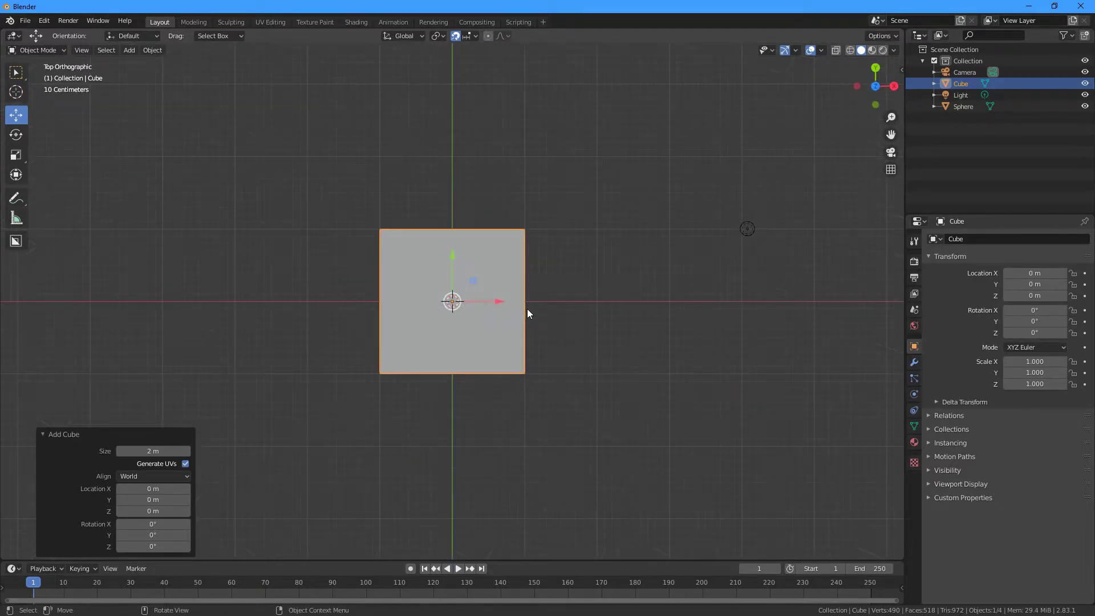
drag(498, 303, 643, 306)
mouse_move(624, 286)
middle_down()
mouse_move(651, 319)
mouse_move(652, 255)
mouse_move(644, 281)
middle_up()
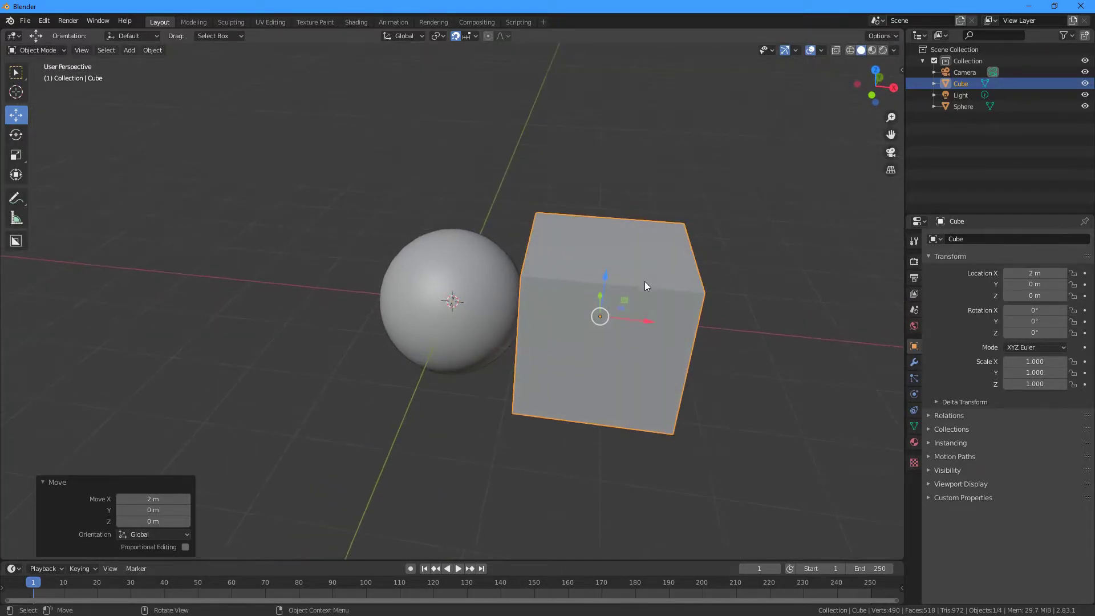
- Duplicate the cube and move the copy along the X axis to the opposite side of the sphere
key(KP_7)
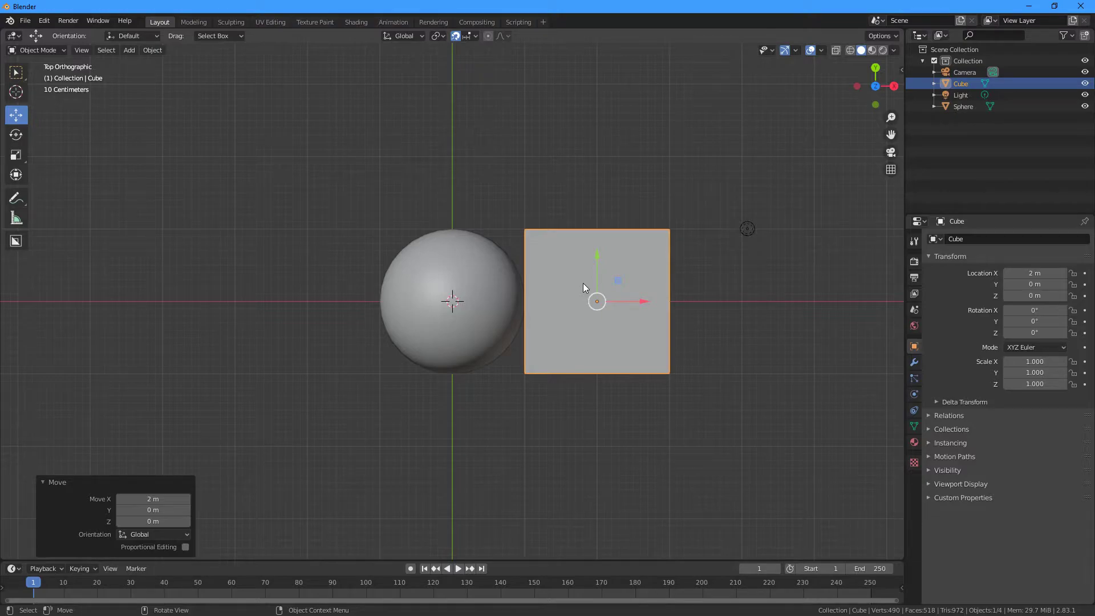
key(shift+d)
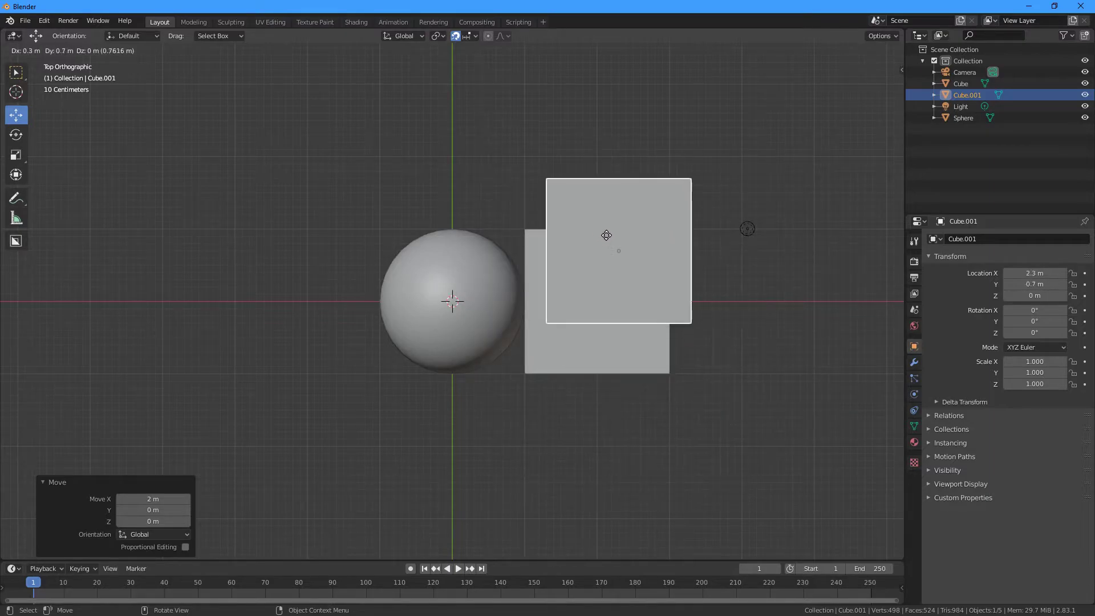
key(Escape)
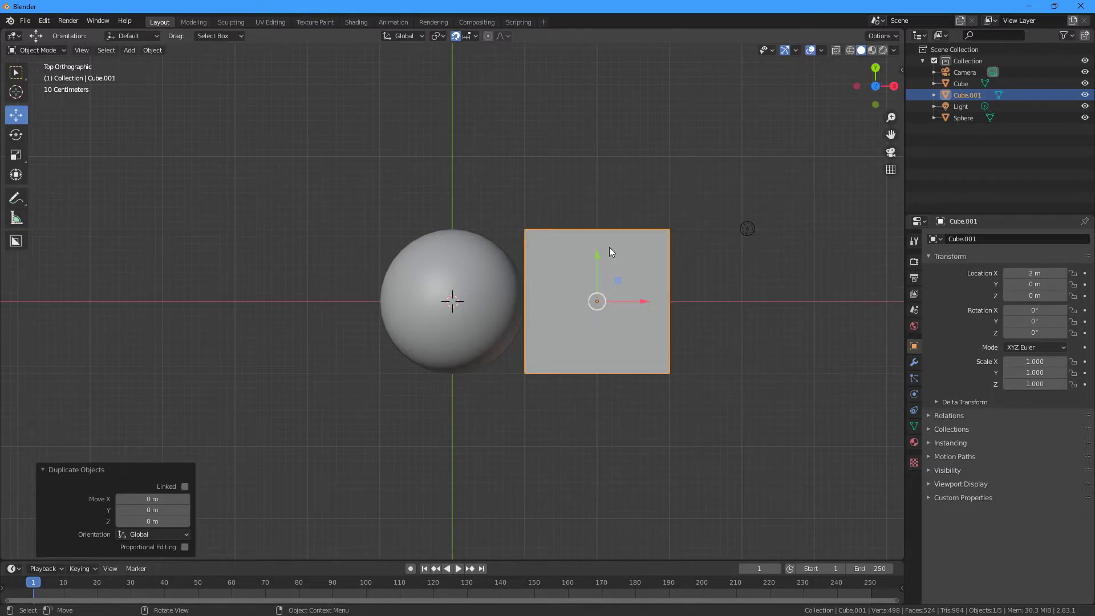
drag(641, 302, 350, 291)
middle_drag(514, 404, 521, 285)
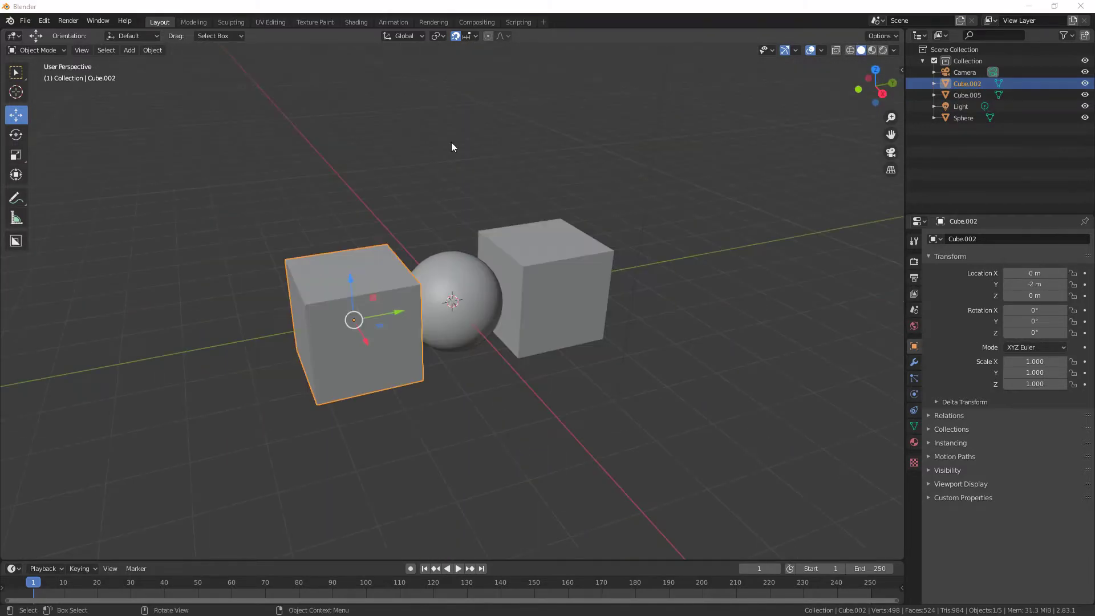
- Add a cylinder mesh at the world origin, between the two cubes
click(451, 143)
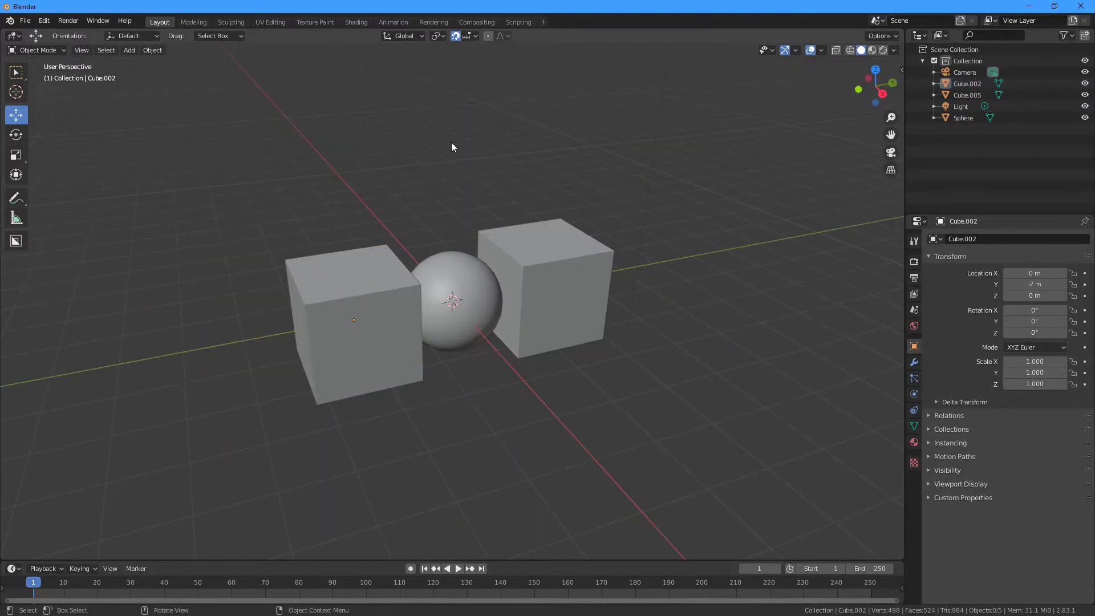
key(shift+a)
mouse_move(451, 143)
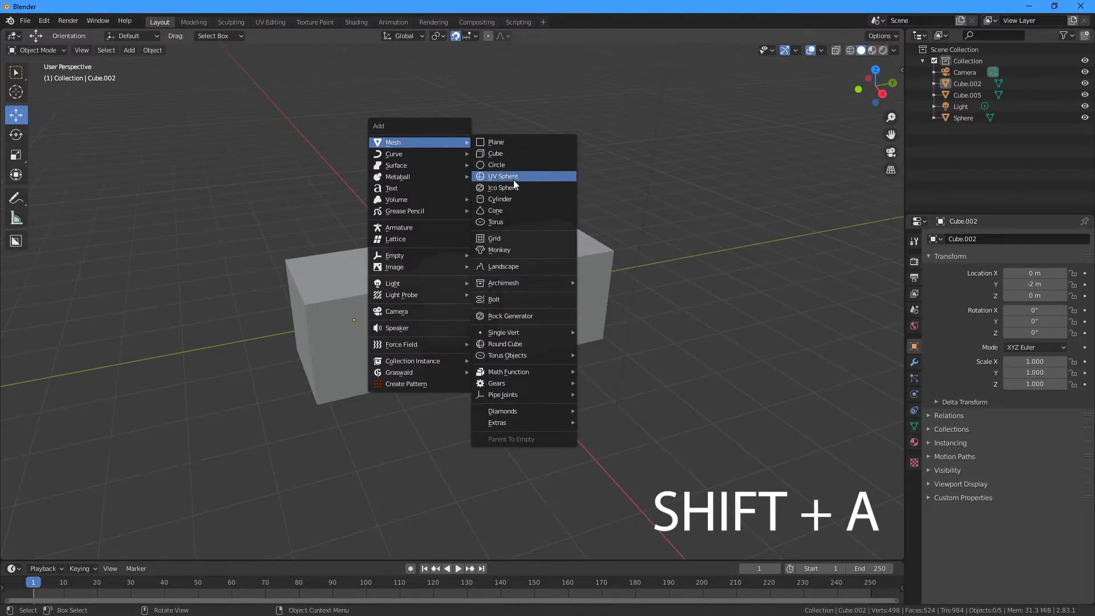
click(518, 201)
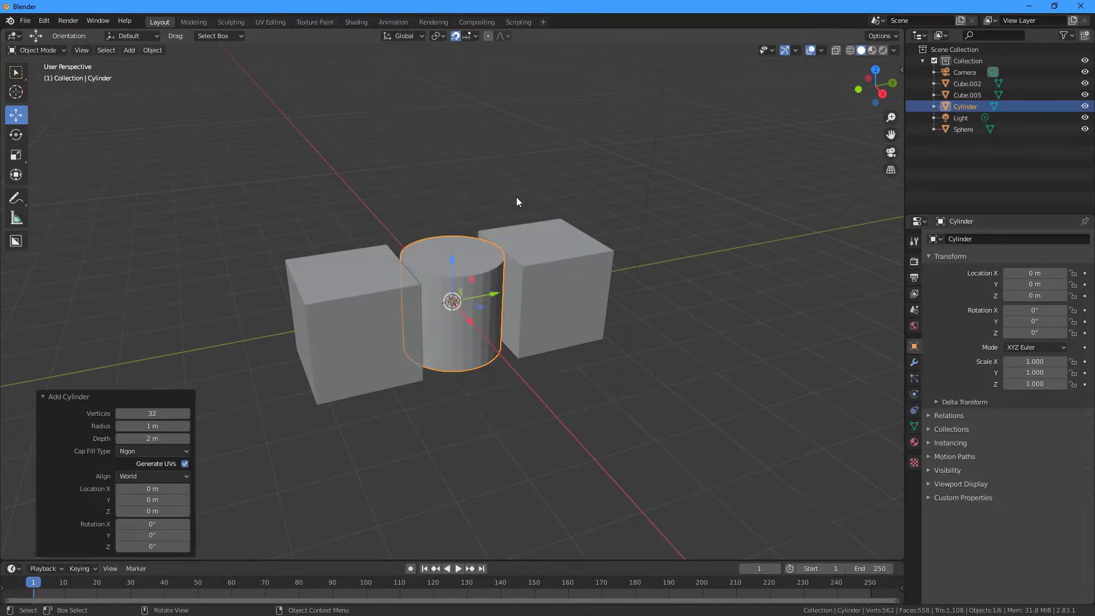
- Move the cylinder 2 m up and -2 m along Y so it stands on top of the cube there
mouse_move(509, 202)
middle_down()
mouse_move(518, 220)
mouse_move(498, 216)
middle_up()
drag(452, 259, 407, 211)
middle_drag(407, 211, 400, 308)
key(KP_7)
middle_drag(501, 302, 378, 205)
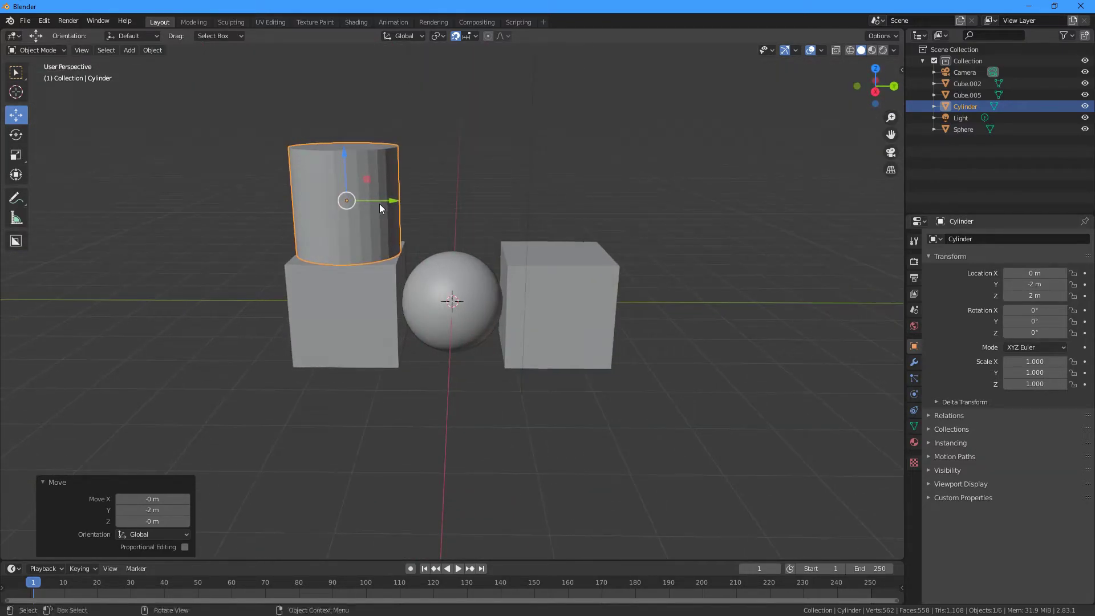
- Add a torus mesh at the world origin with a 0.45 m major radius and a 0.53 m minor radius
click(130, 50)
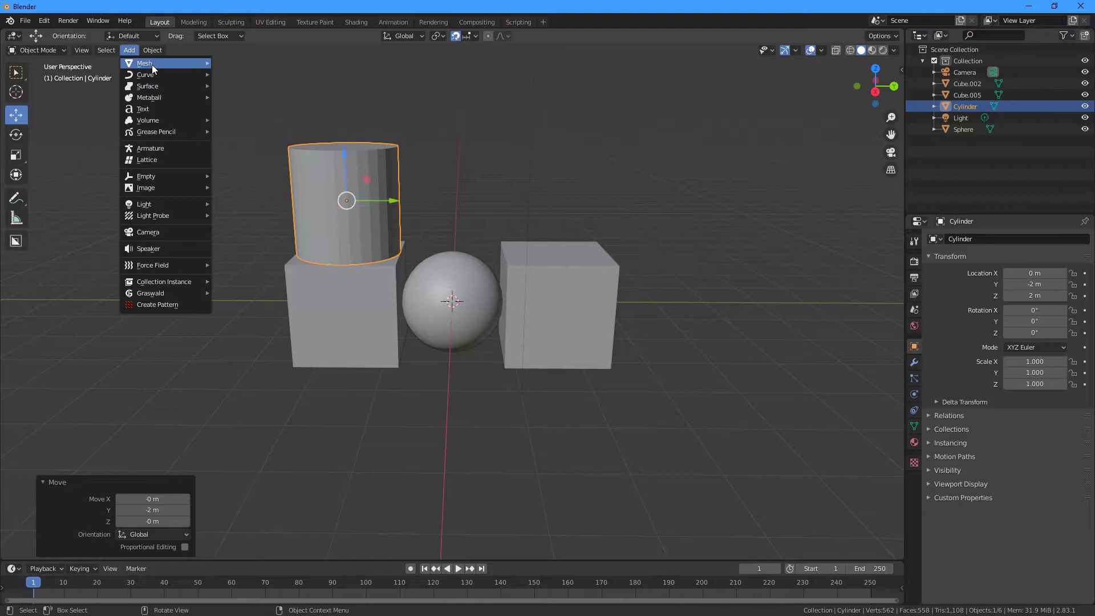
mouse_move(175, 64)
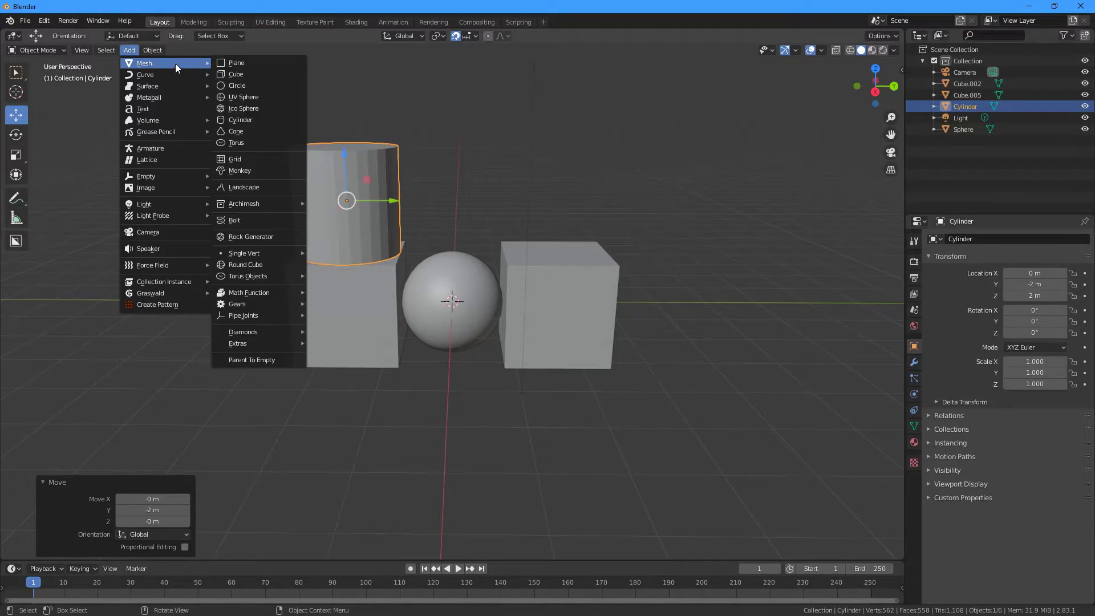
click(266, 142)
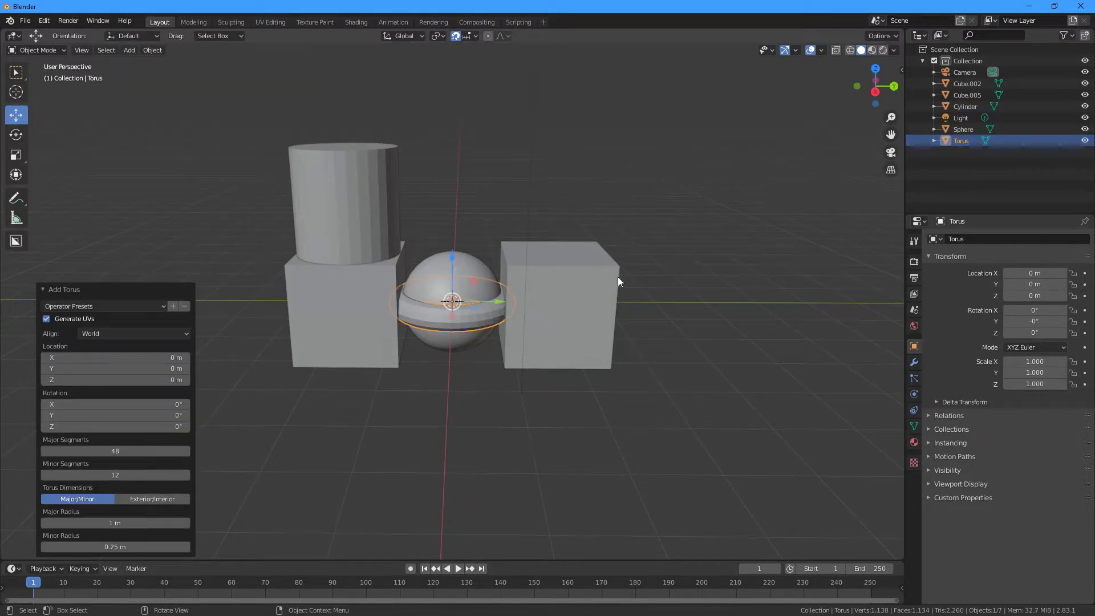
middle_drag(464, 353, 451, 371)
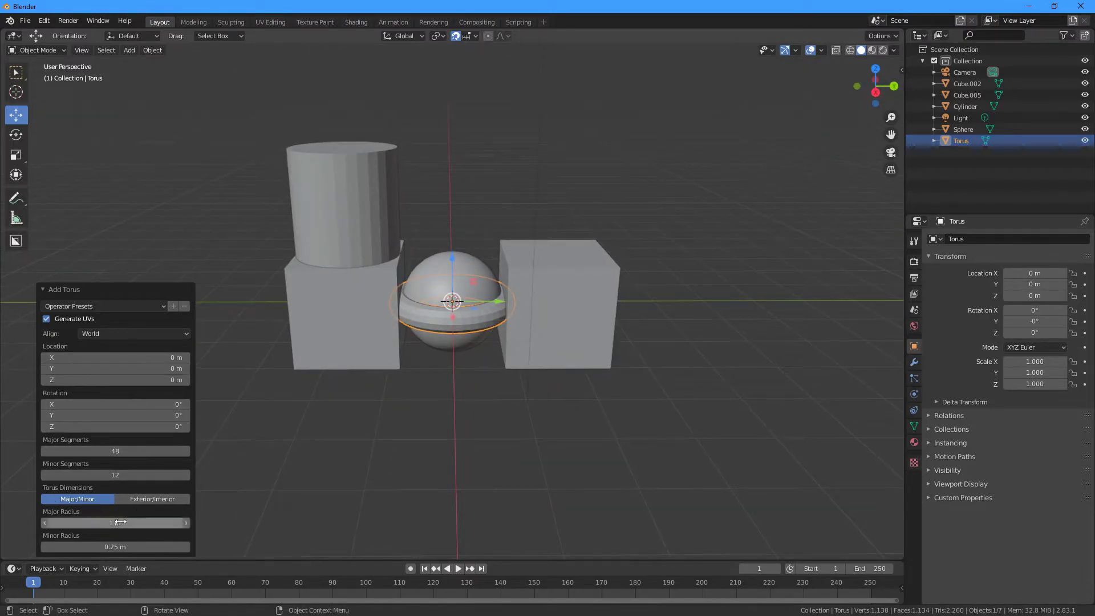
drag(103, 547, 68, 523)
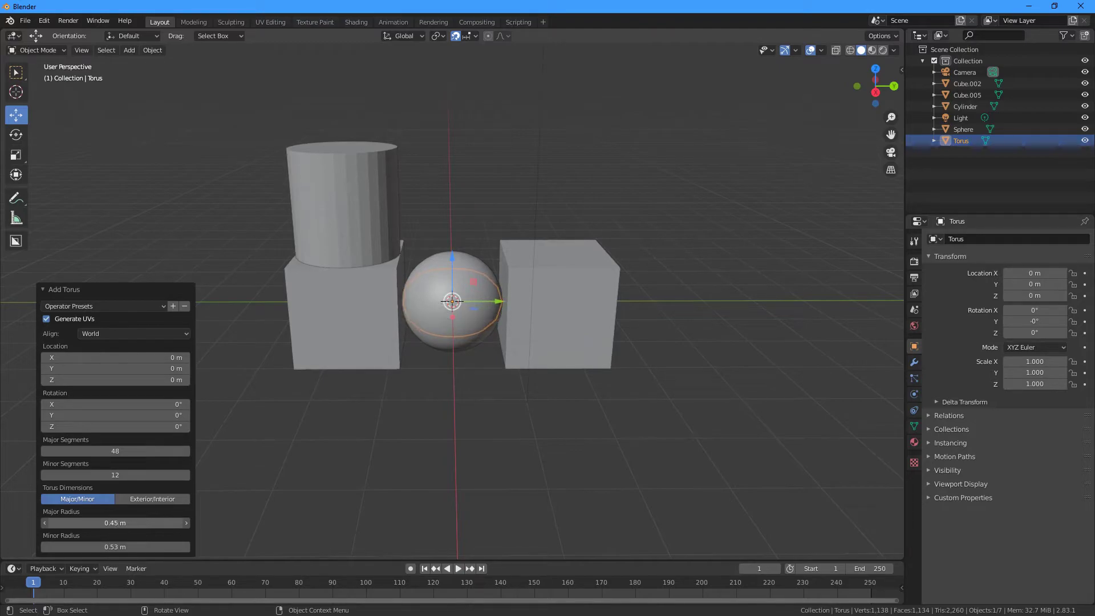
- Move the torus 2 m up and 2 m along Y so it sits above the uncovered cube
drag(450, 261, 599, 200)
middle_drag(599, 199, 603, 298)
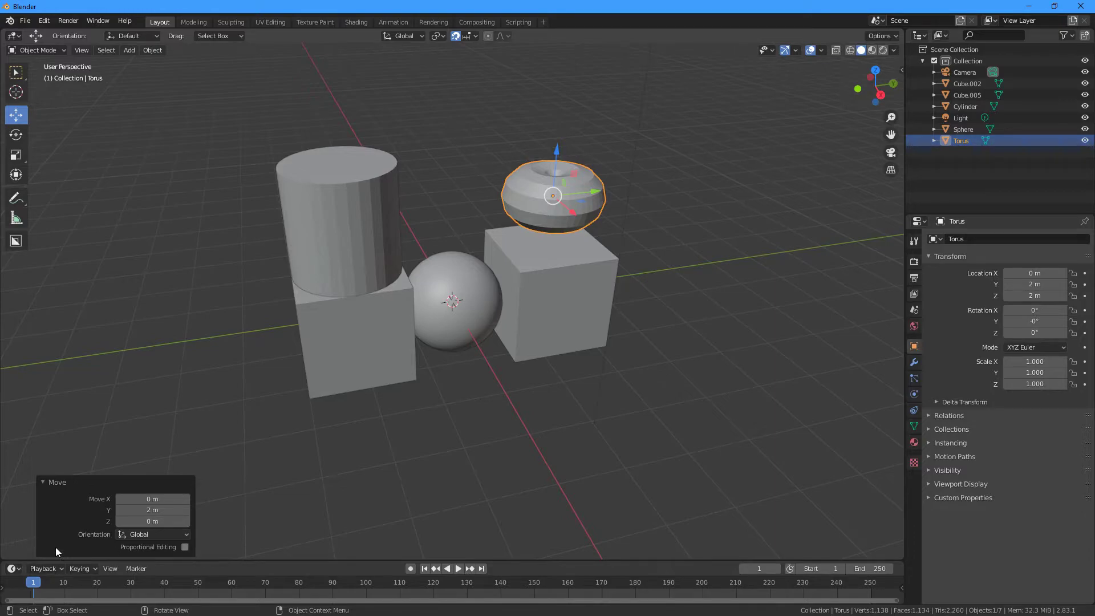
middle_drag(568, 198, 590, 261)
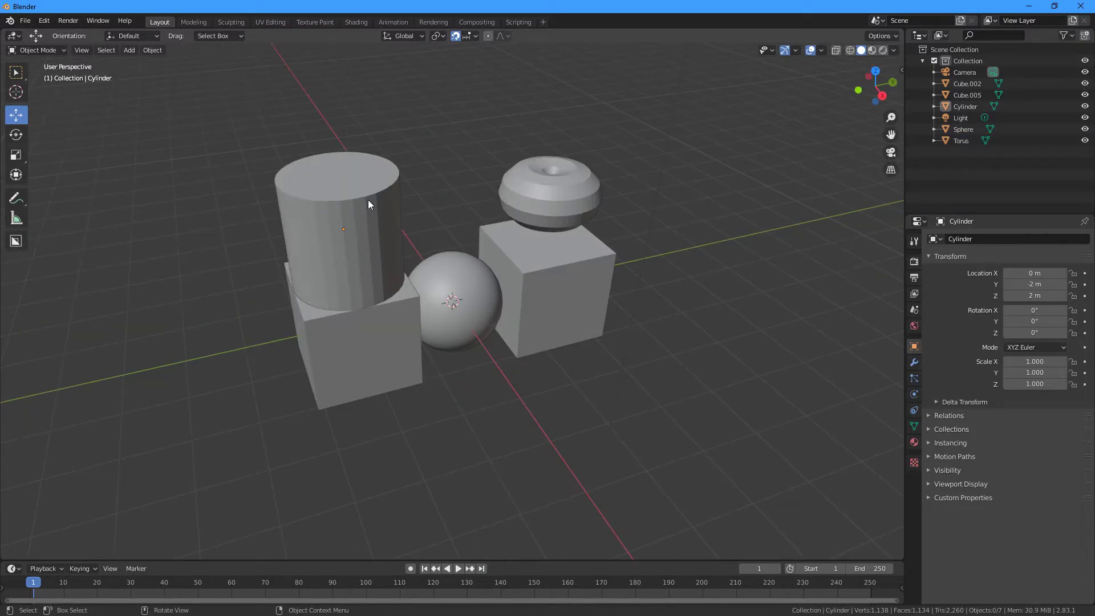
- Apply flat shading to the cylinder and deselect it
click(368, 200)
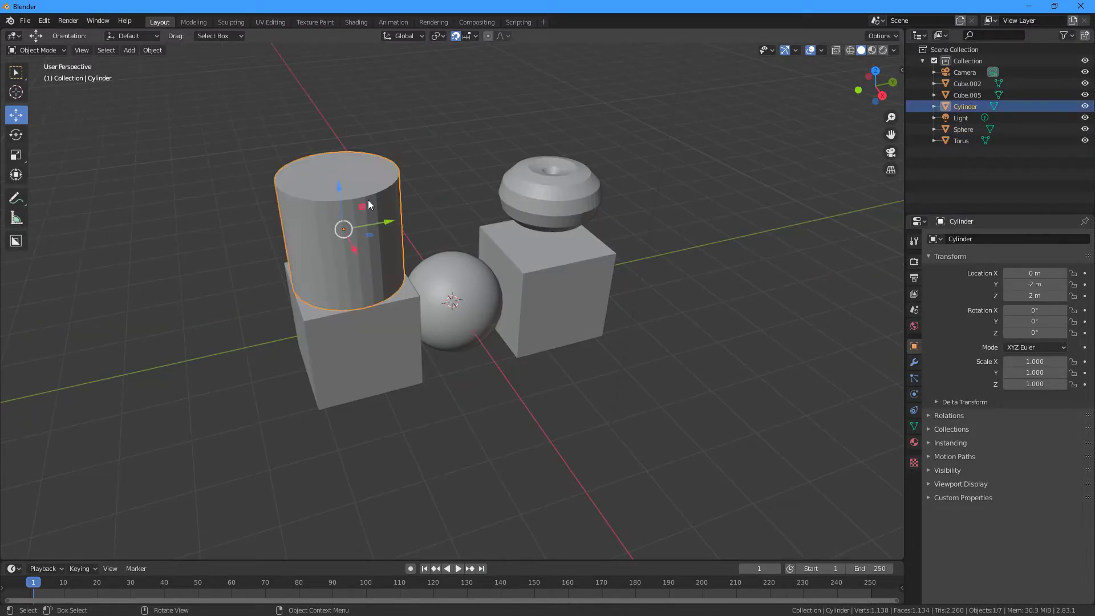
right_click(368, 199)
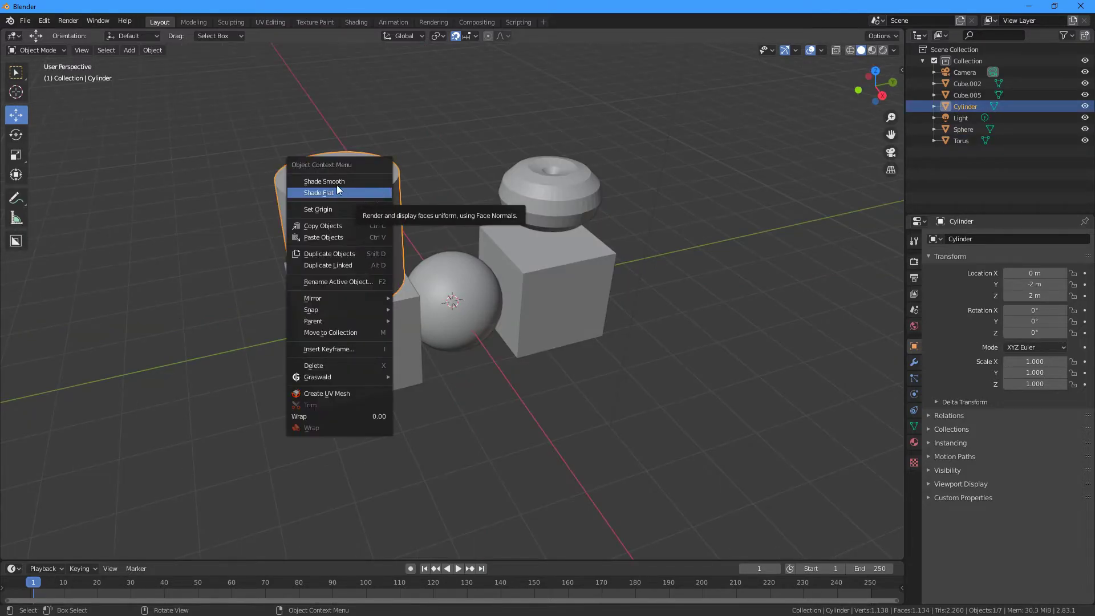
click(352, 194)
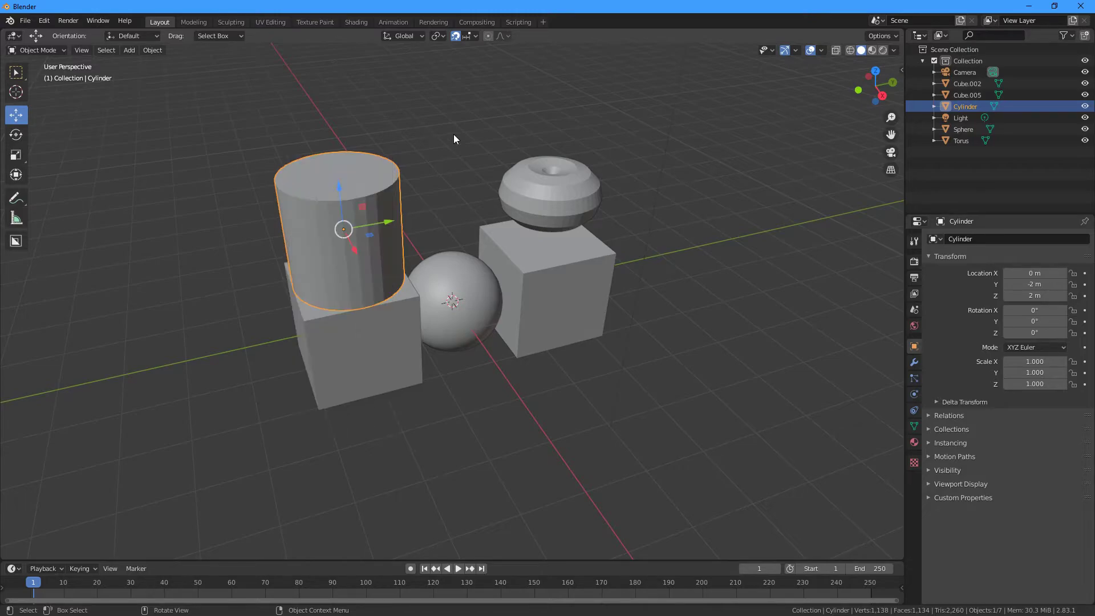
click(454, 135)
- Apply flat shading to the sphere between the two cubes and inspect its faces up close
scroll(306, 176, up, 3)
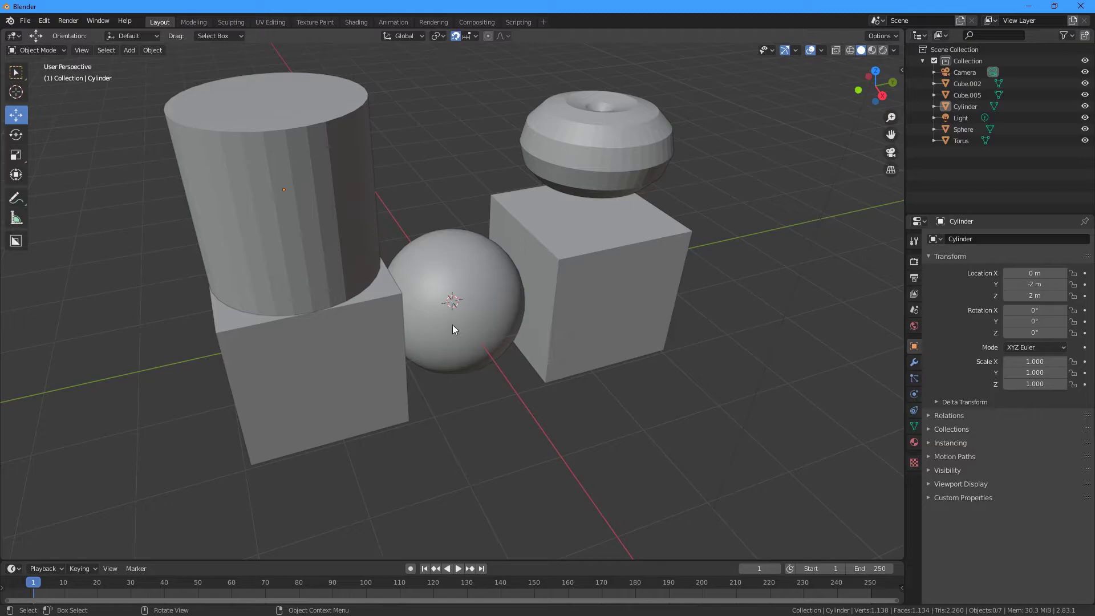
click(470, 325)
scroll(483, 336, up, 2)
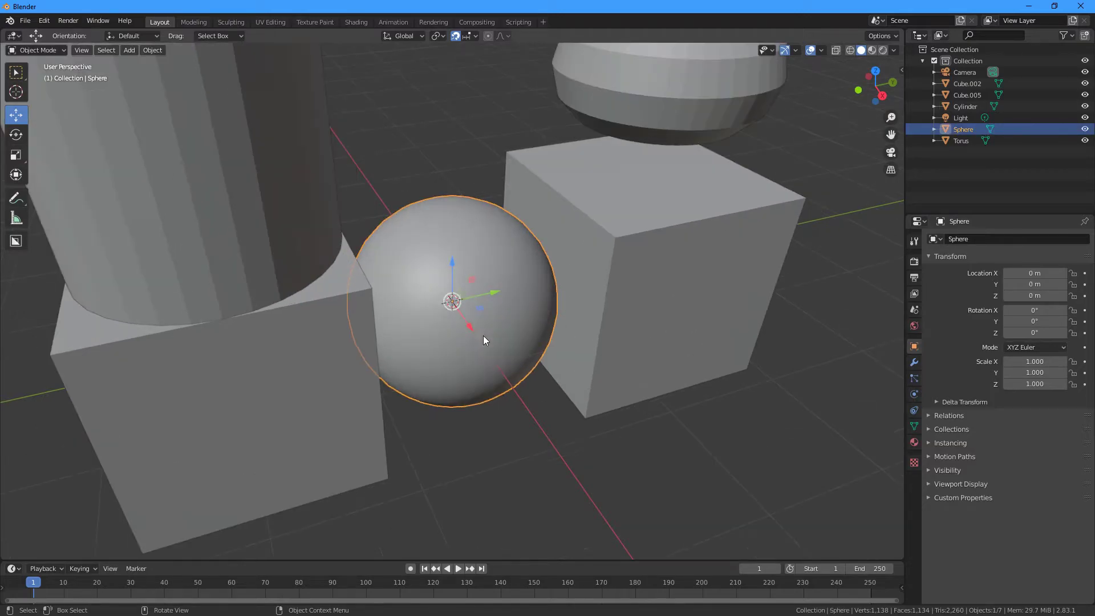
scroll(451, 376, down, 2)
right_click(452, 361)
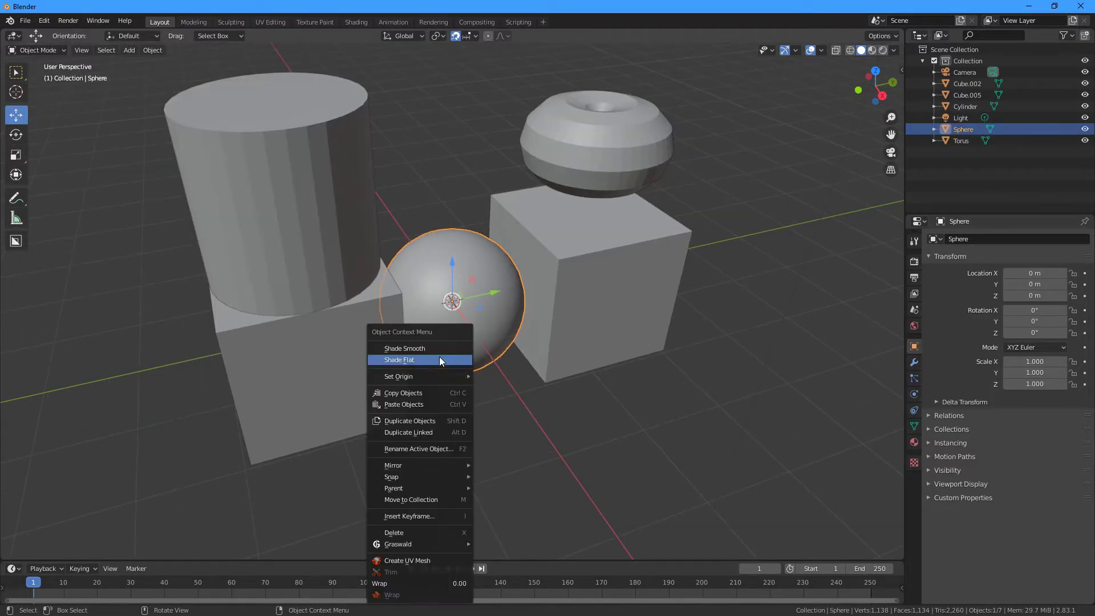
click(431, 360)
scroll(492, 360, up, 4)
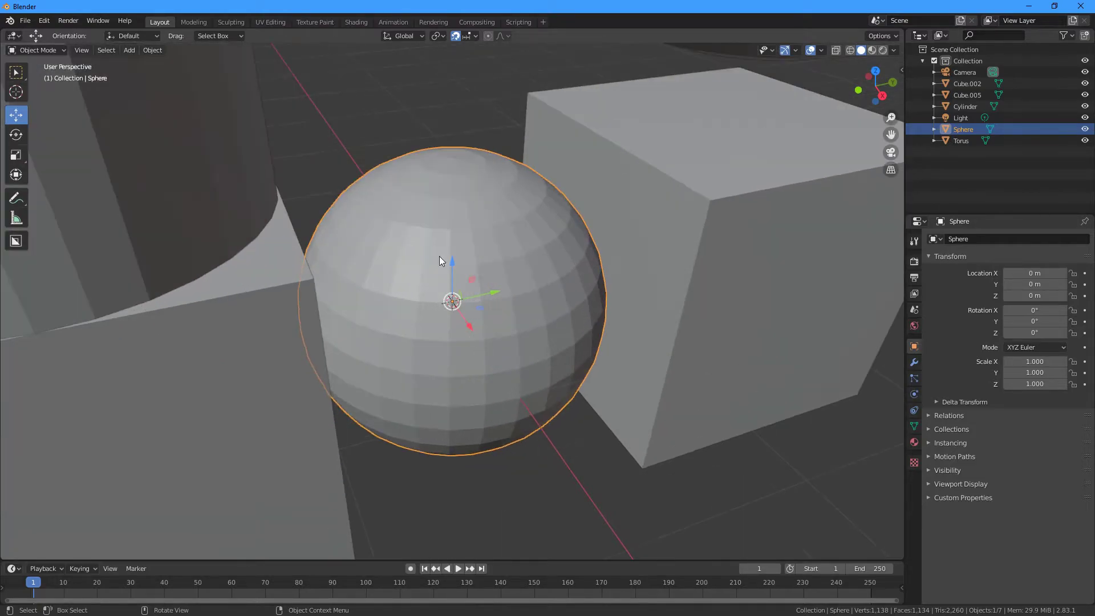
scroll(479, 359, down, 2)
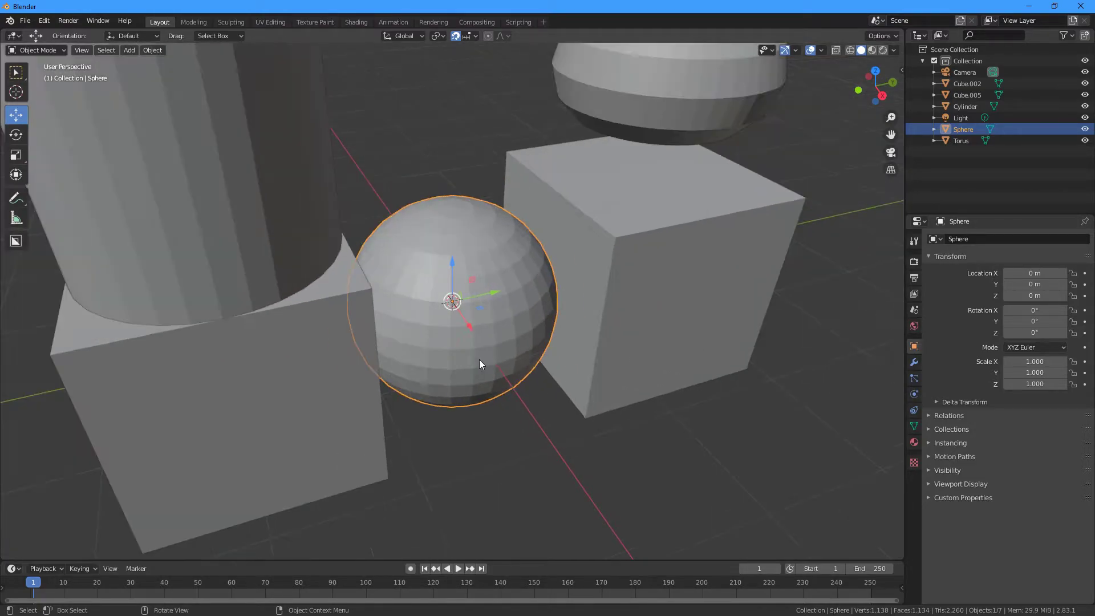
- Apply smooth shading to the sphere
right_click(480, 360)
click(460, 350)
scroll(430, 343, down, 1)
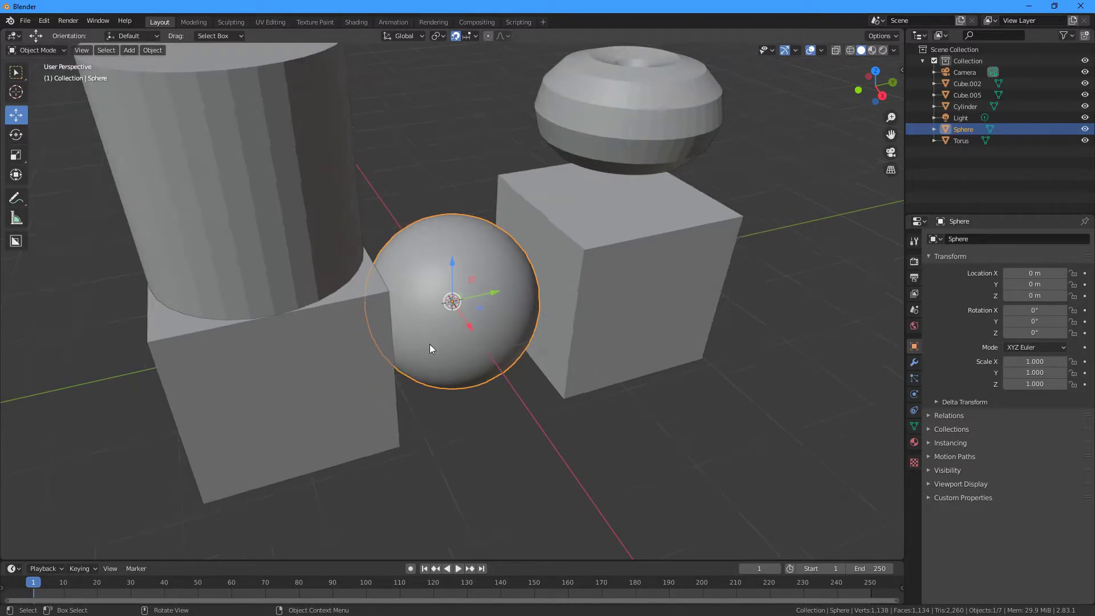
scroll(429, 343, down, 1)
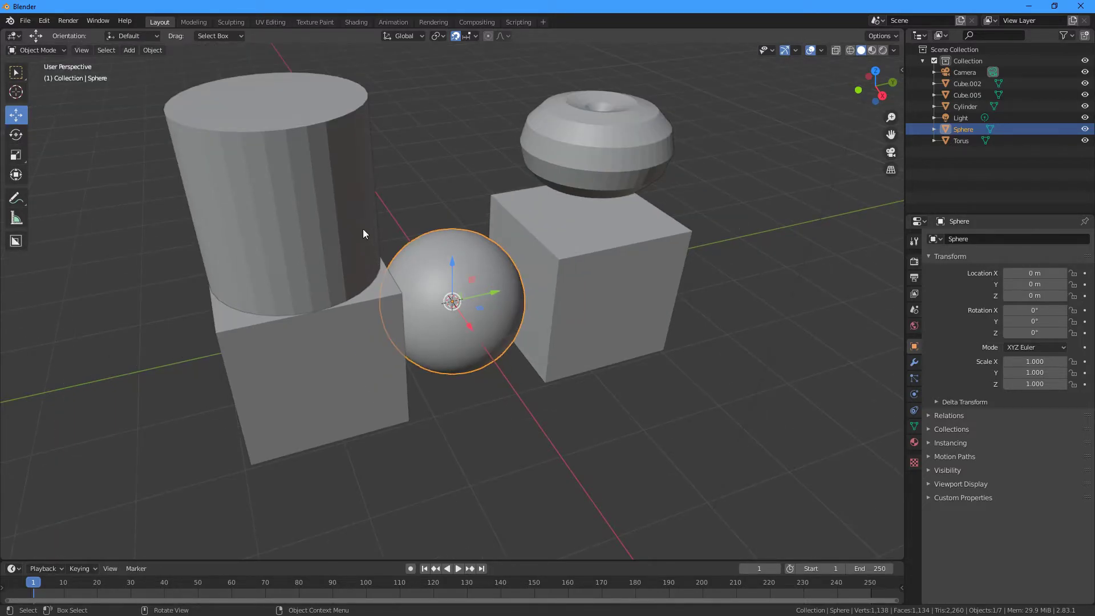
- Apply smooth shading to the cylinder and inspect its surface from above
click(298, 175)
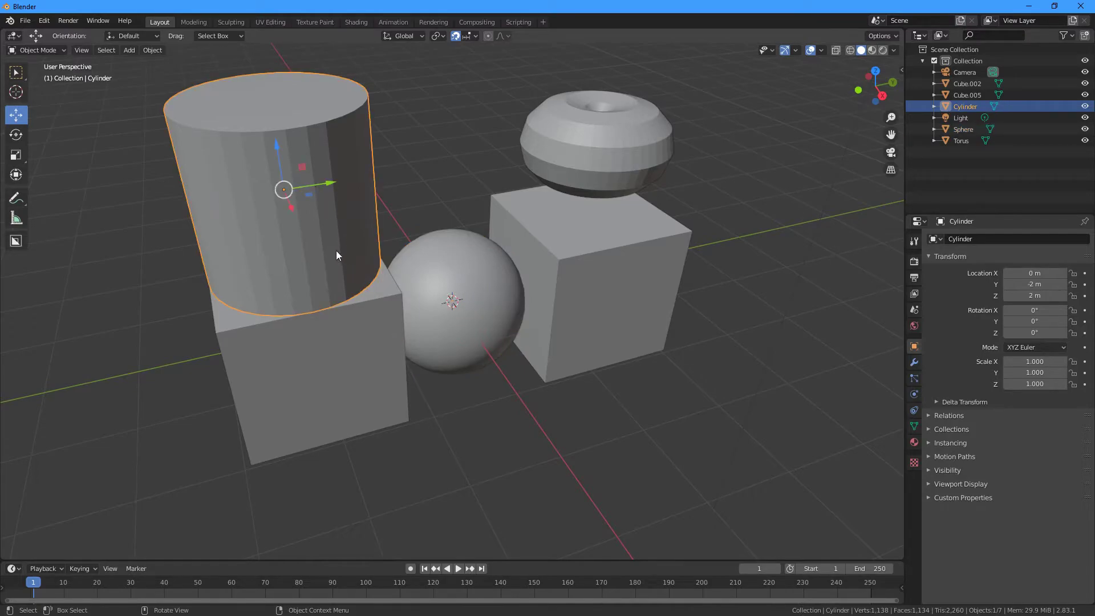
right_click(335, 254)
click(331, 250)
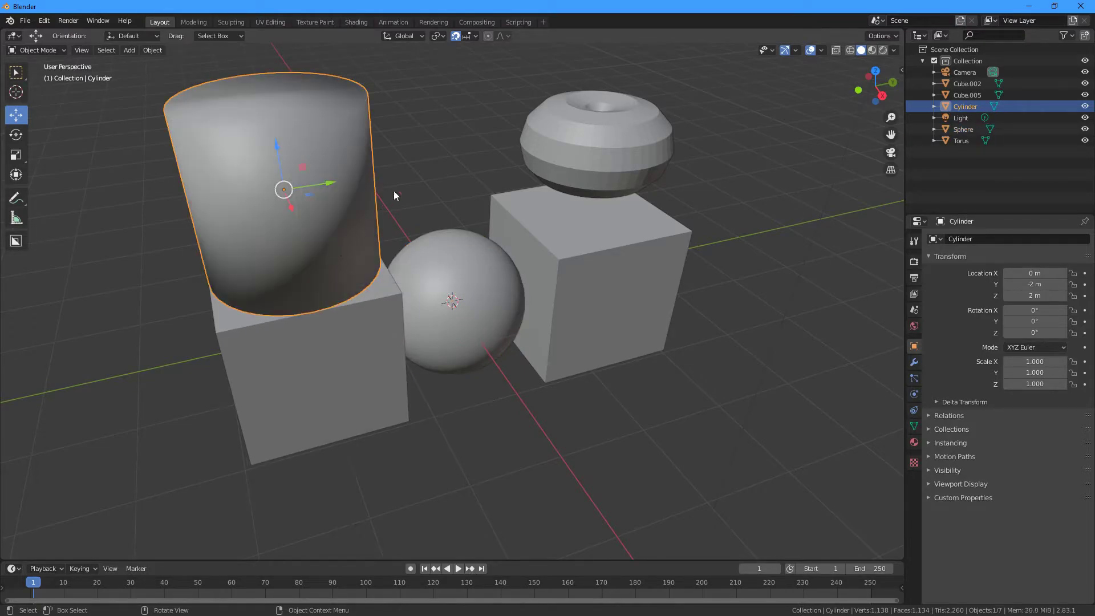
mouse_move(401, 176)
middle_down()
mouse_move(405, 245)
mouse_move(353, 153)
mouse_move(312, 170)
mouse_move(418, 180)
mouse_move(392, 194)
middle_up()
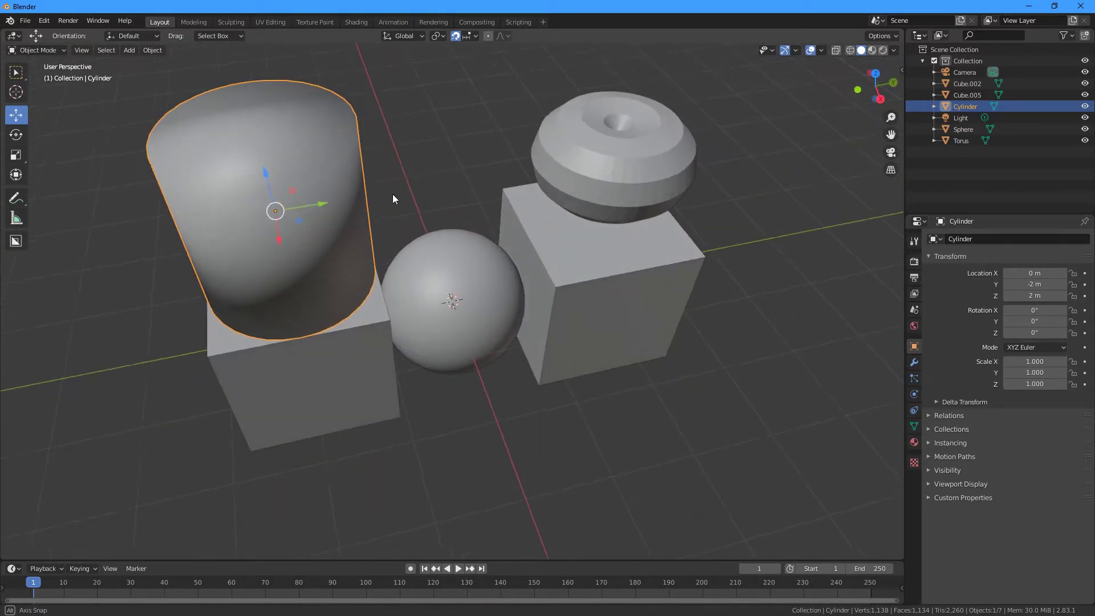
middle_drag(316, 164, 303, 195)
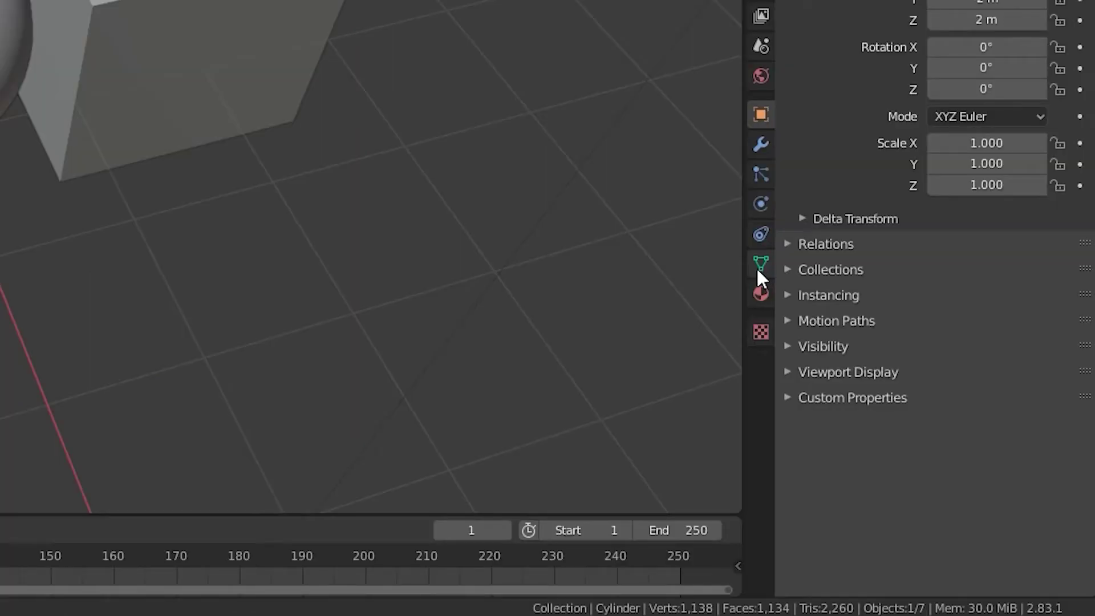
- Enable Auto Smooth in the normals settings of the cylinder's mesh data
click(762, 265)
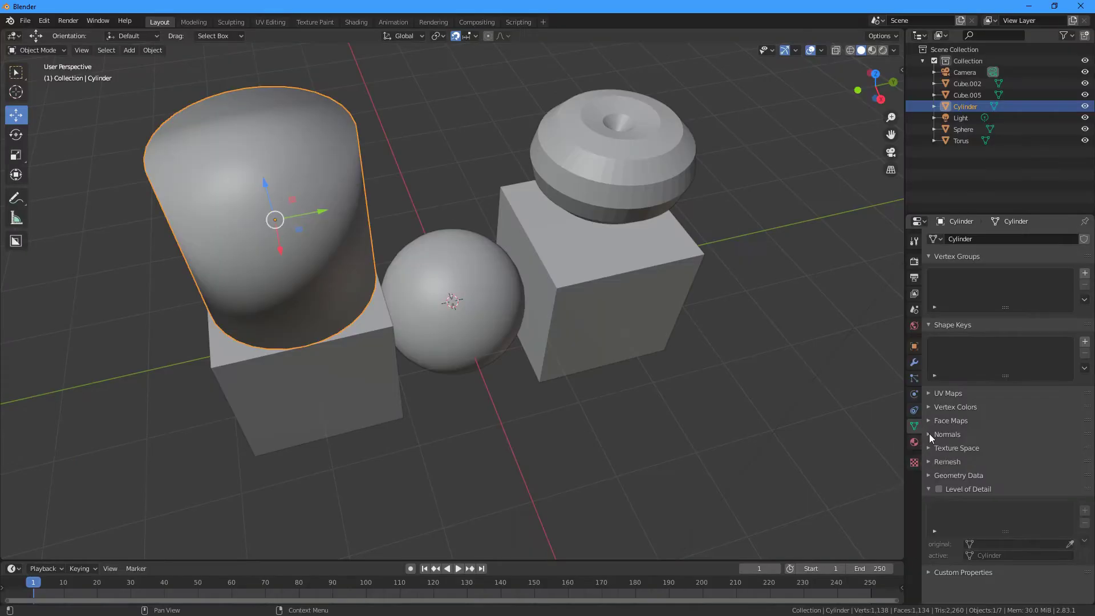
click(929, 435)
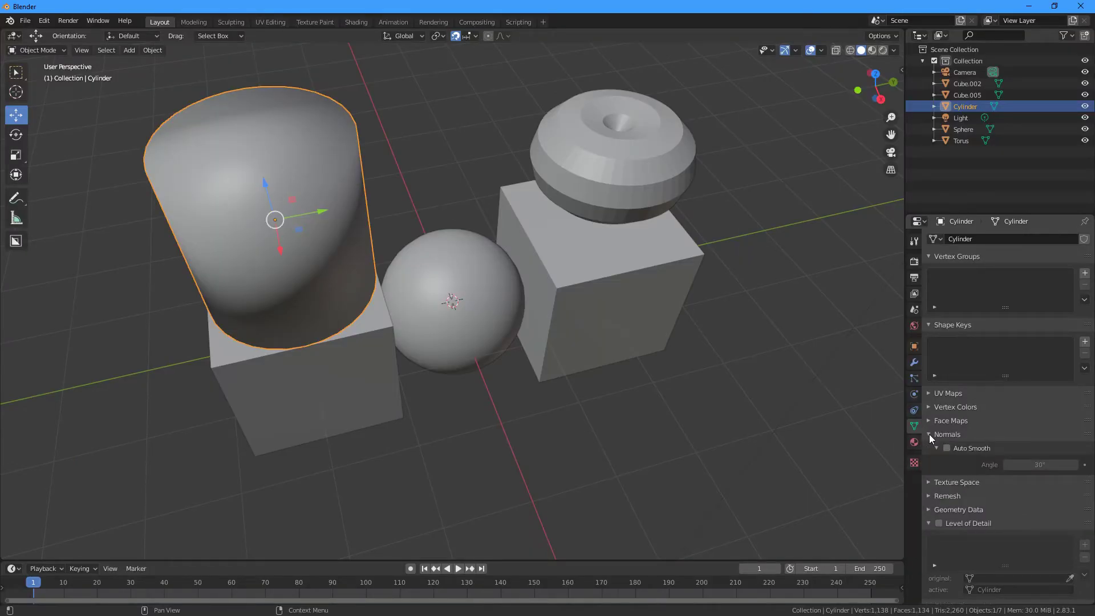
click(947, 448)
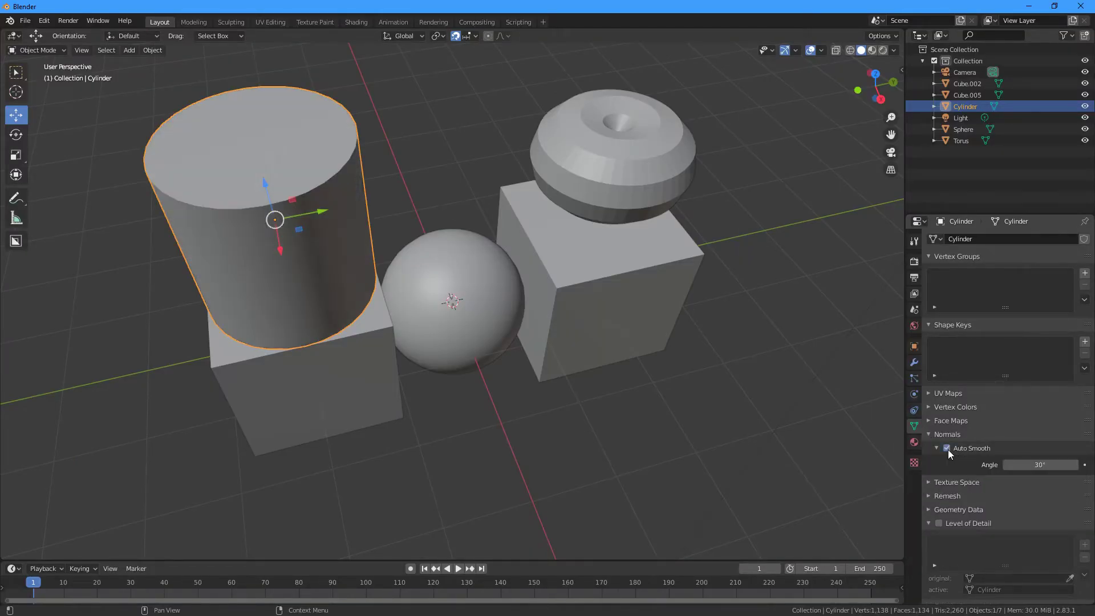
mouse_move(392, 297)
middle_down()
mouse_move(374, 244)
mouse_move(382, 294)
middle_up()
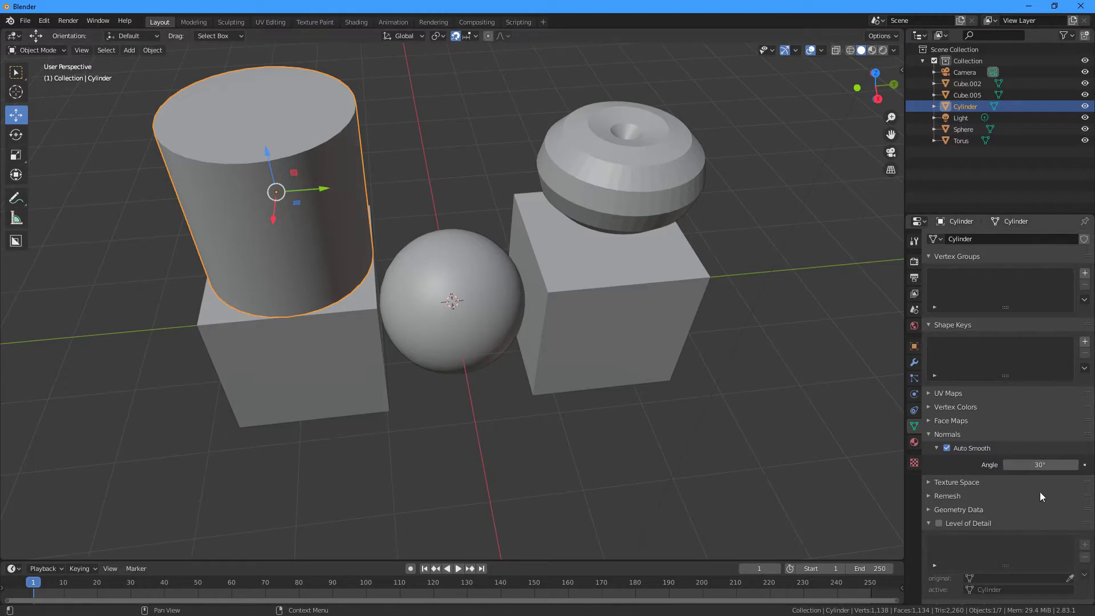
- Try different Auto Smooth angles on the cylinder, including 88.6° and 18.3°, to compare their shading
drag(1044, 466, 1072, 467)
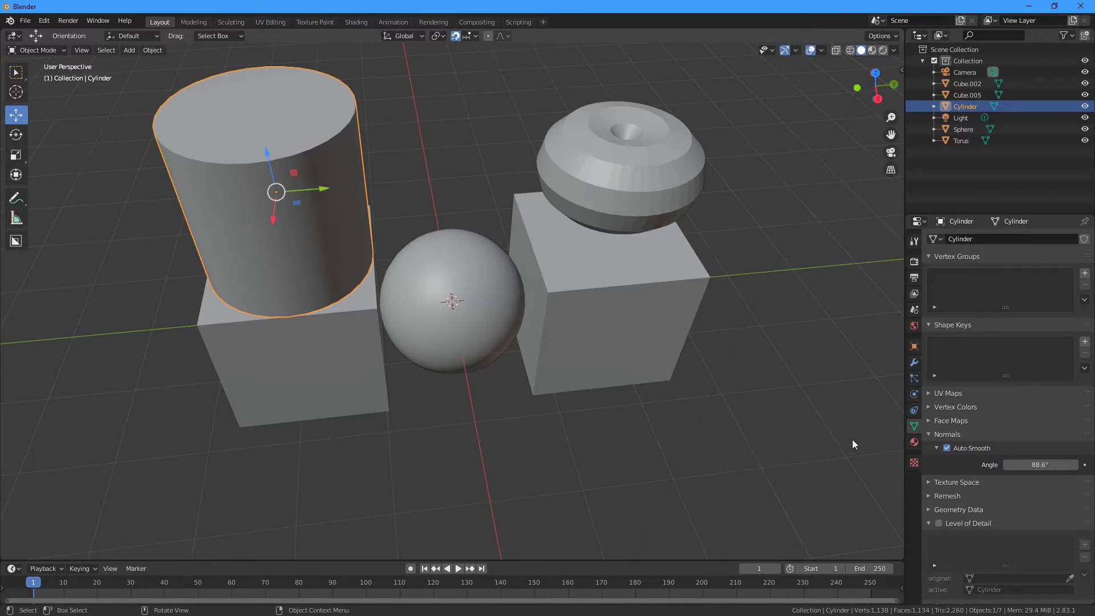
drag(1073, 465, 1062, 465)
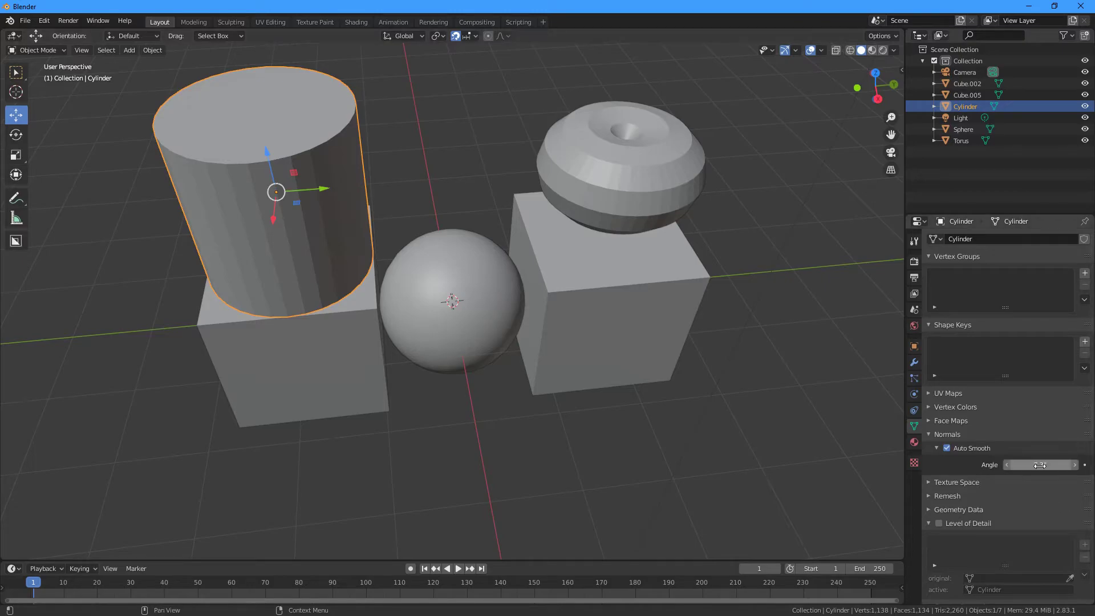
drag(1040, 464, 1046, 465)
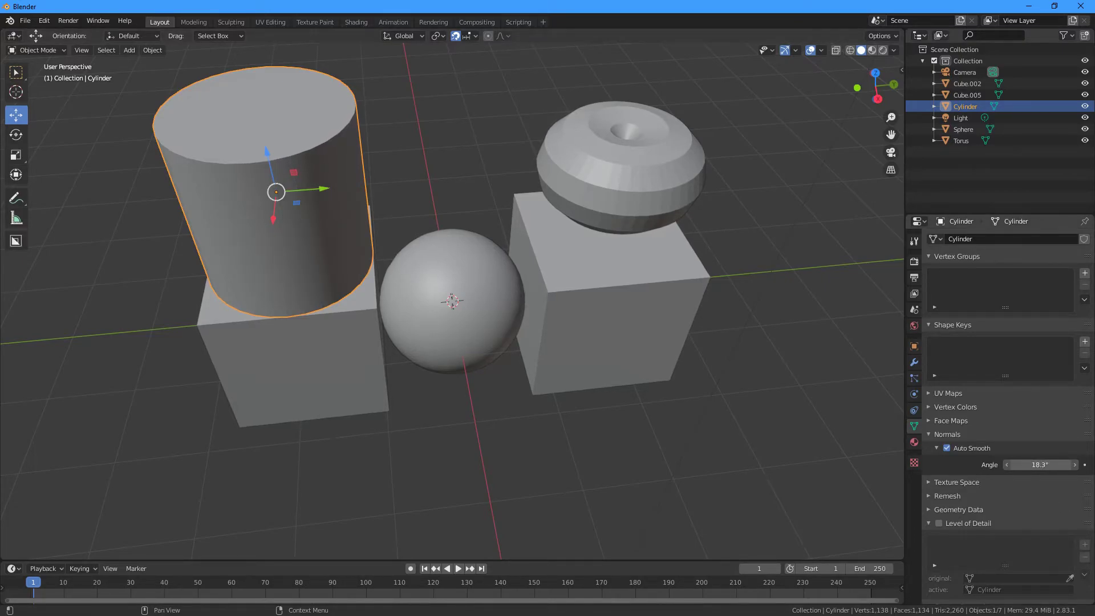
- Set the cylinder's Auto Smooth angle to 30°
click(1034, 465)
text(30)
key(Return)
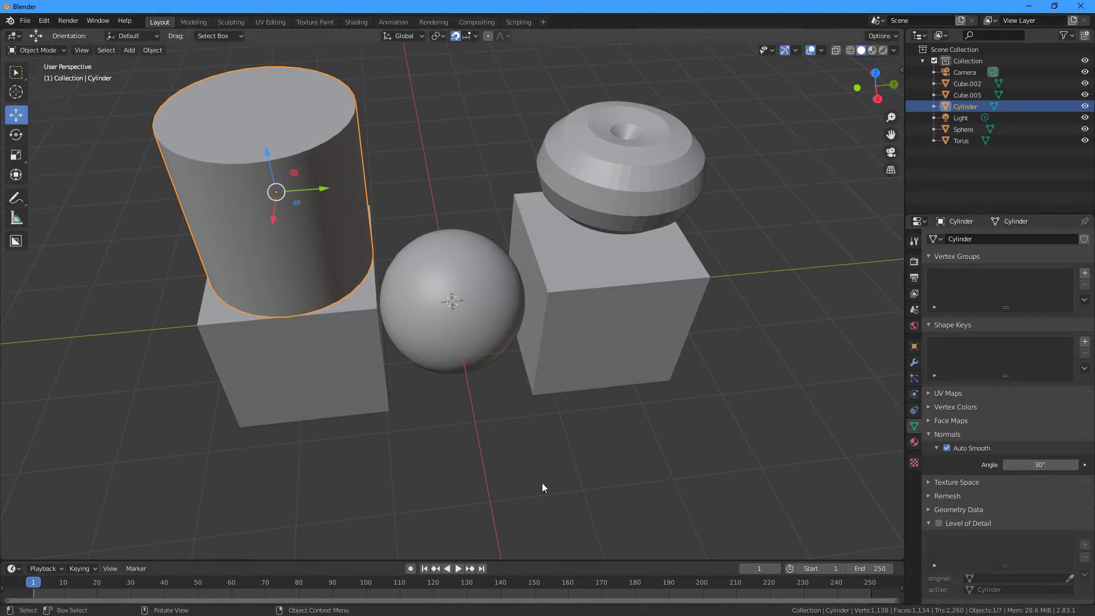
- Apply smooth shading to the torus and inspect it from above
mouse_move(561, 307)
middle_down()
mouse_move(589, 335)
mouse_move(551, 325)
middle_up()
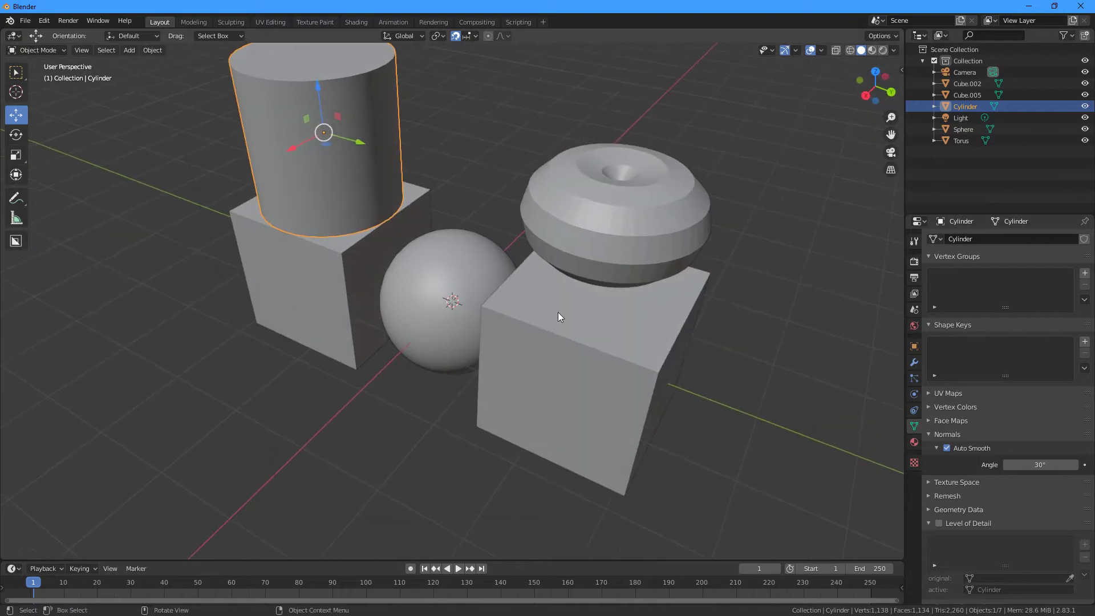
click(611, 211)
right_click(659, 211)
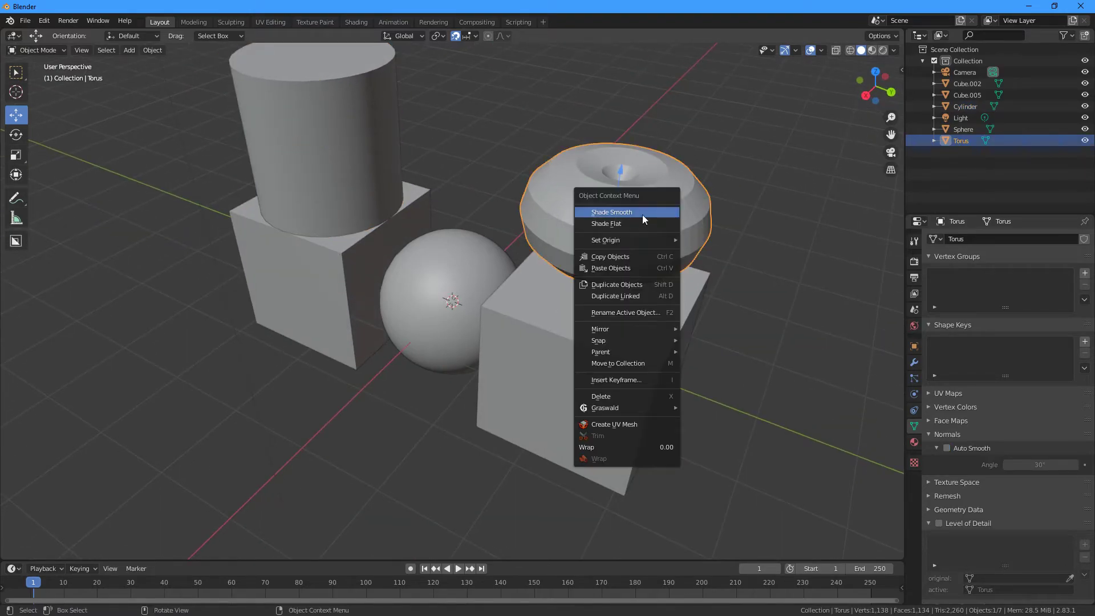
click(642, 214)
middle_drag(625, 238, 728, 276)
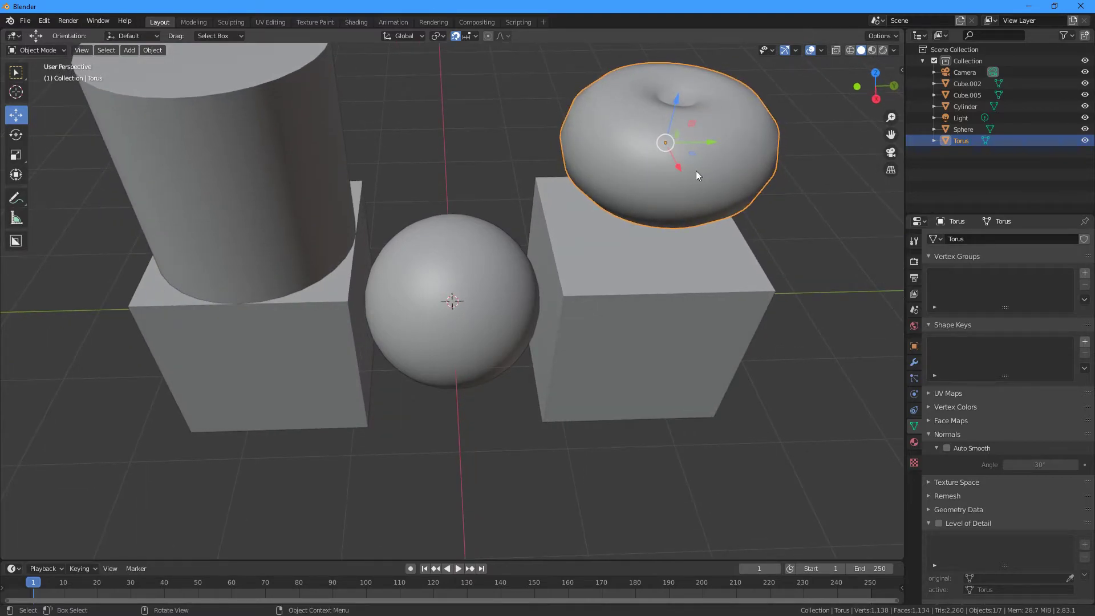
- Enable Auto Smooth on the torus with an angle of about 39.9° and check its shading from several sides
click(947, 448)
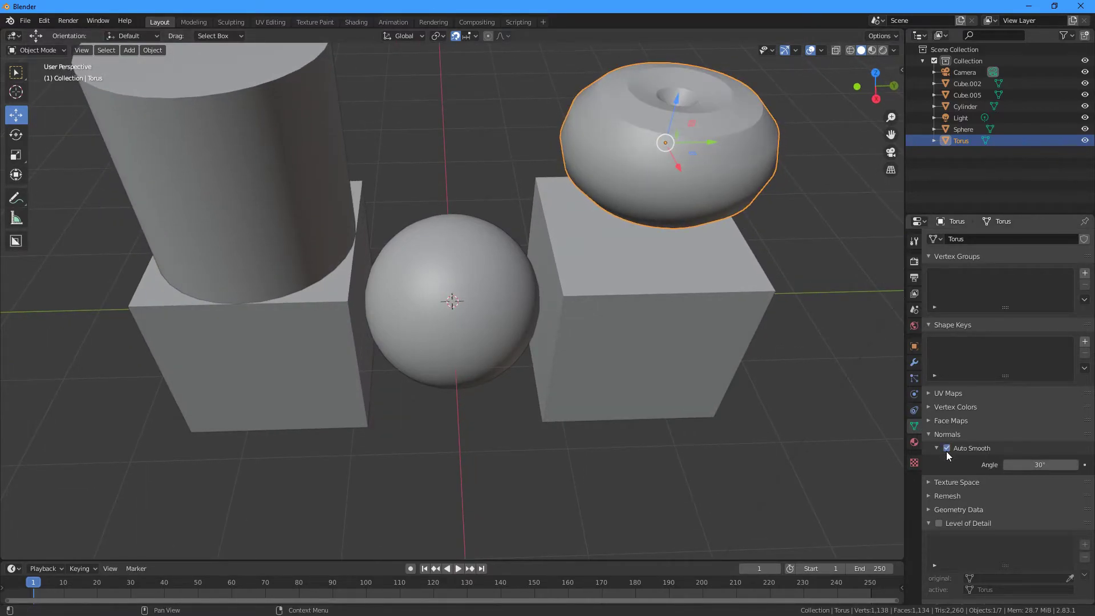
mouse_move(1041, 465)
mouse_down()
mouse_move(1025, 465)
mouse_move(1037, 465)
mouse_up()
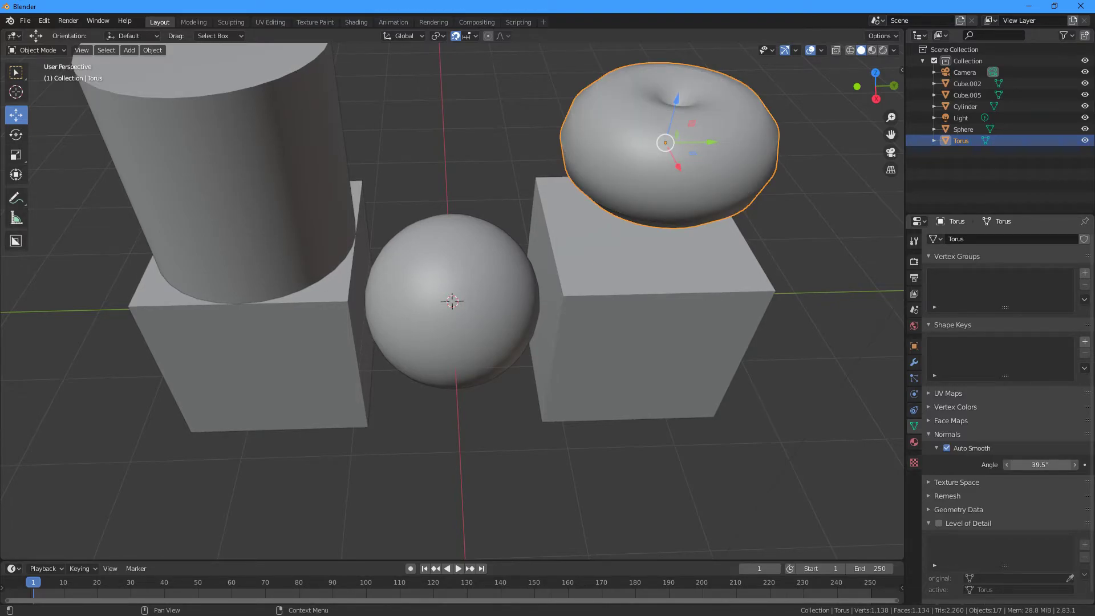
middle_drag(707, 257, 670, 147)
middle_drag(568, 335, 635, 316)
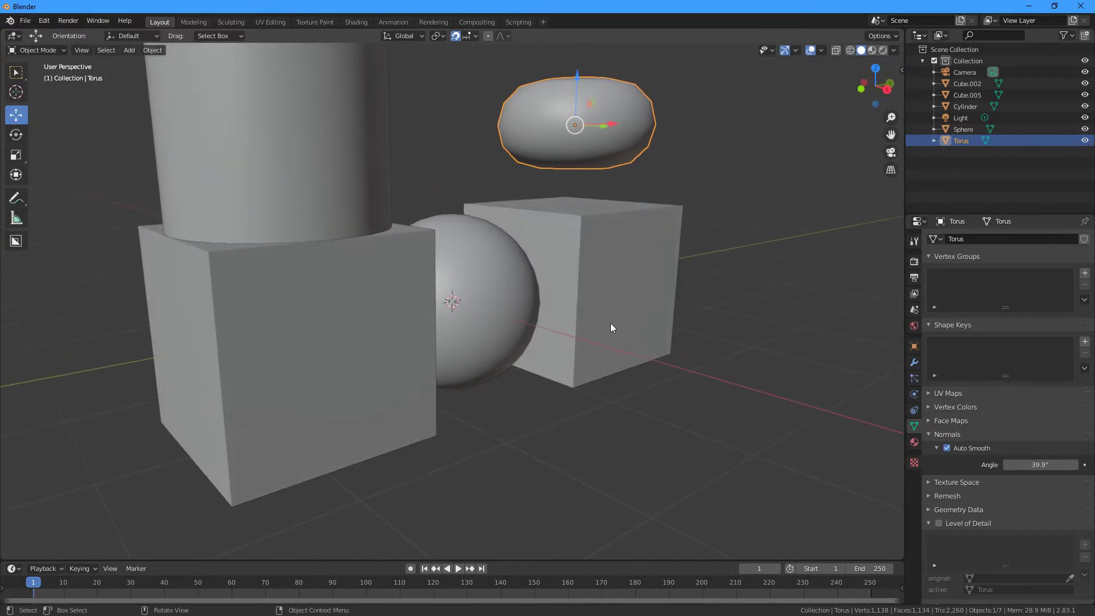
- Apply smooth shading to the cube below the torus and enable Auto Smooth on it with a 30° angle
click(353, 358)
middle_drag(543, 353, 625, 325)
click(601, 323)
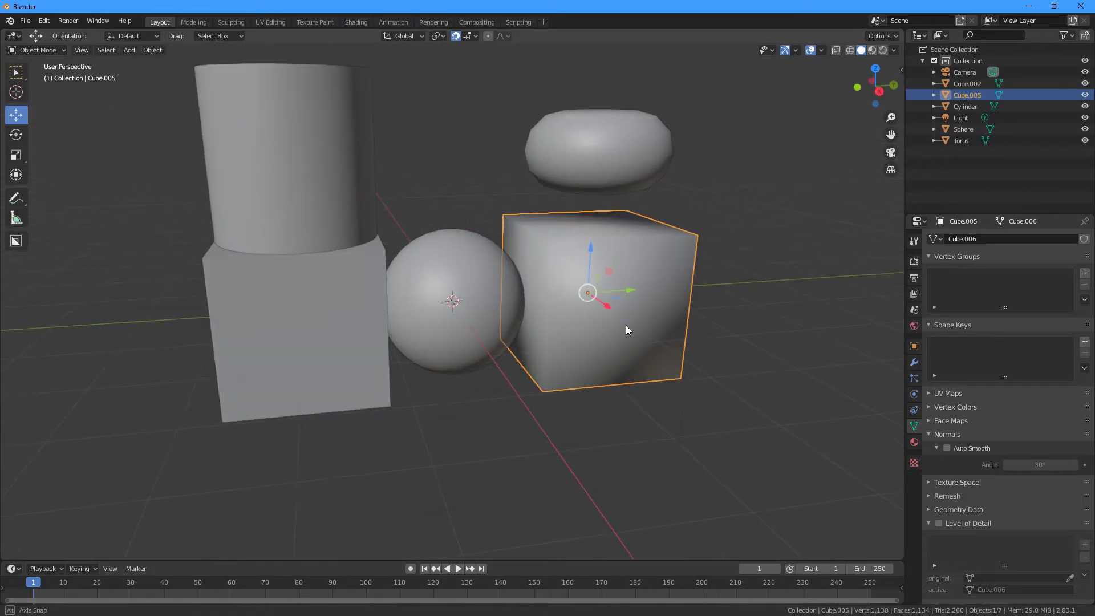
click(947, 448)
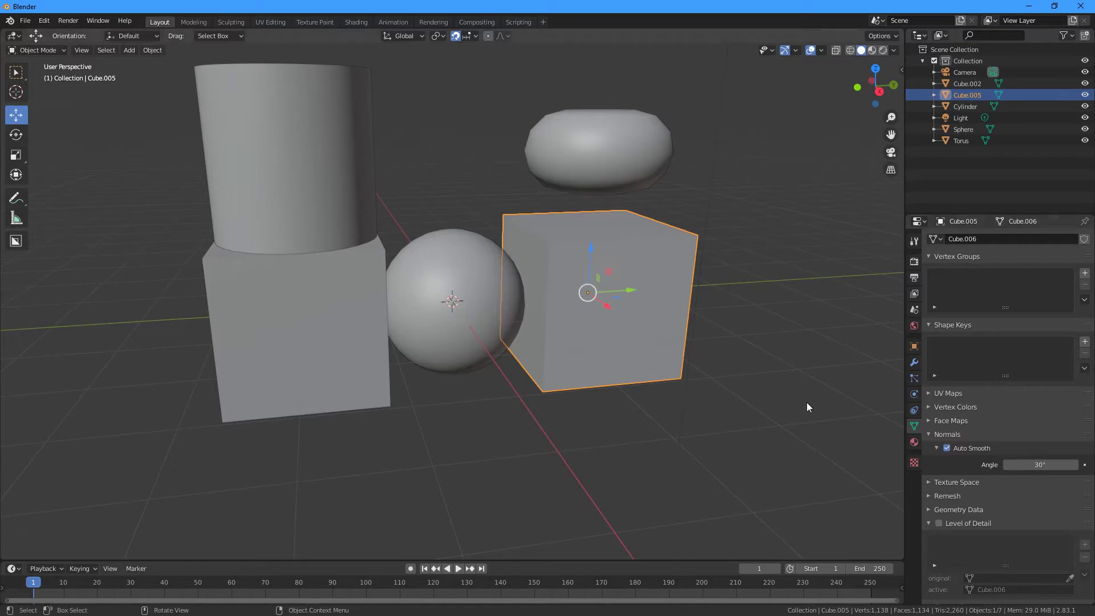
- Compare shading on the cube below the torus by switching it to Shade Flat and back to Shade Smooth
right_click(669, 331)
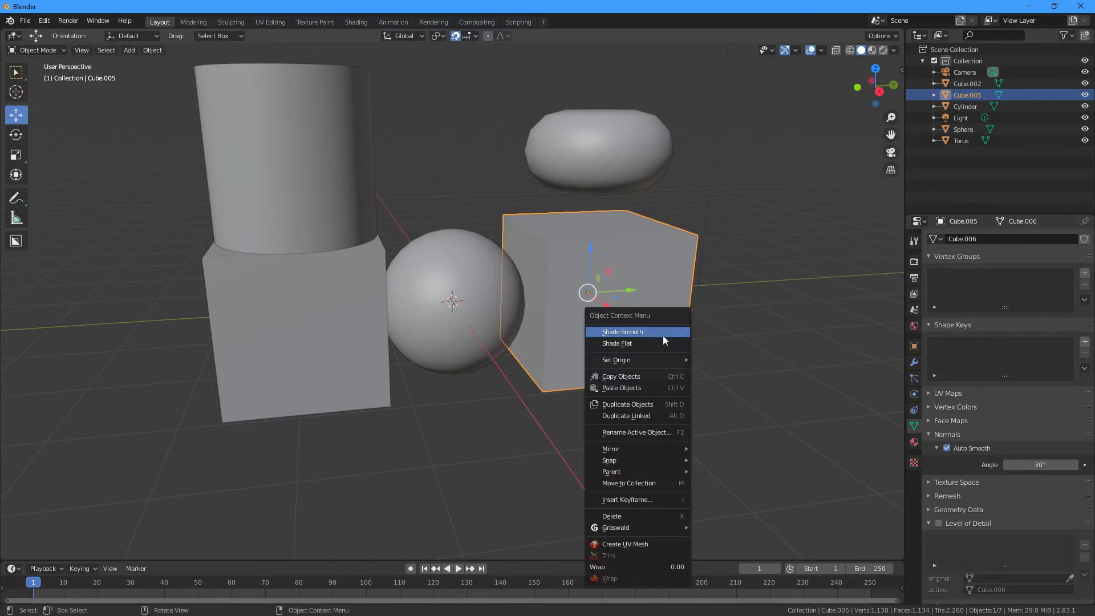
click(659, 343)
right_click(648, 314)
click(608, 306)
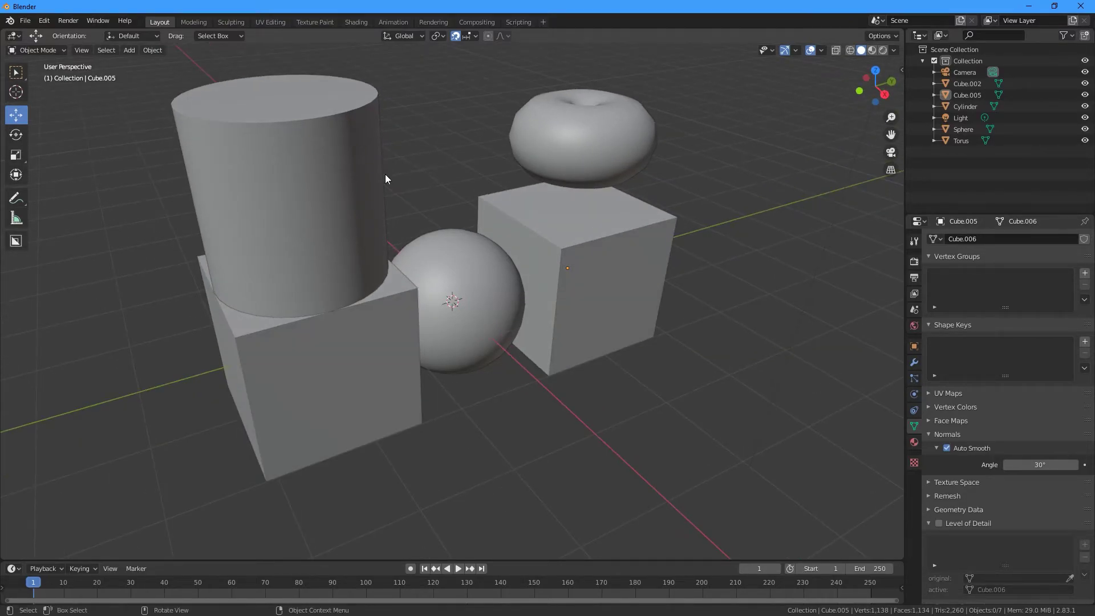
- Give the cylinder a new material with a bright green base color and display the viewport in rendered shading
click(296, 154)
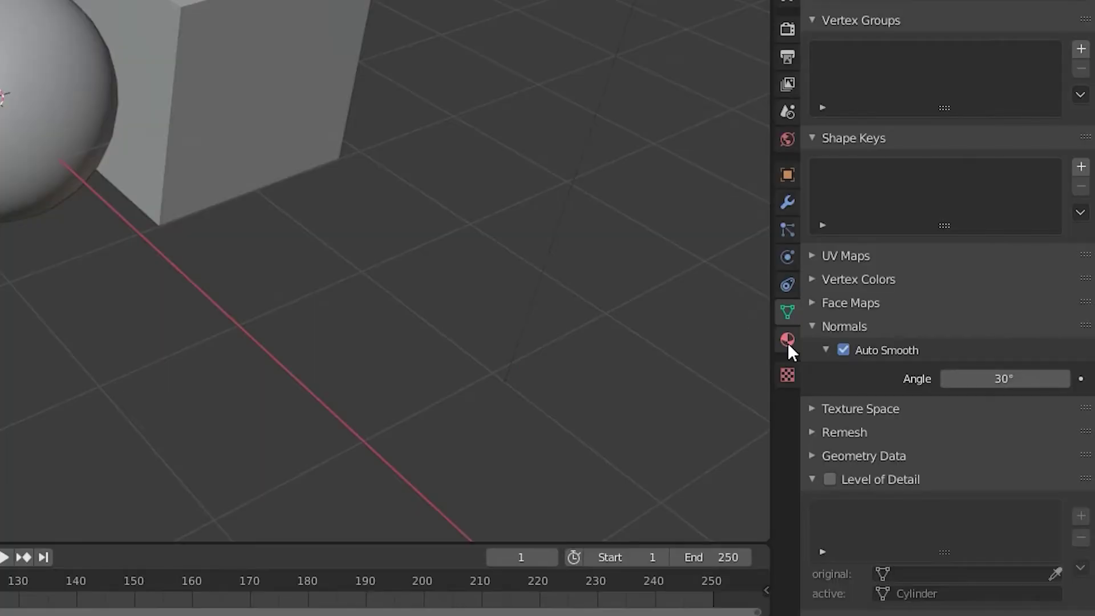
click(786, 340)
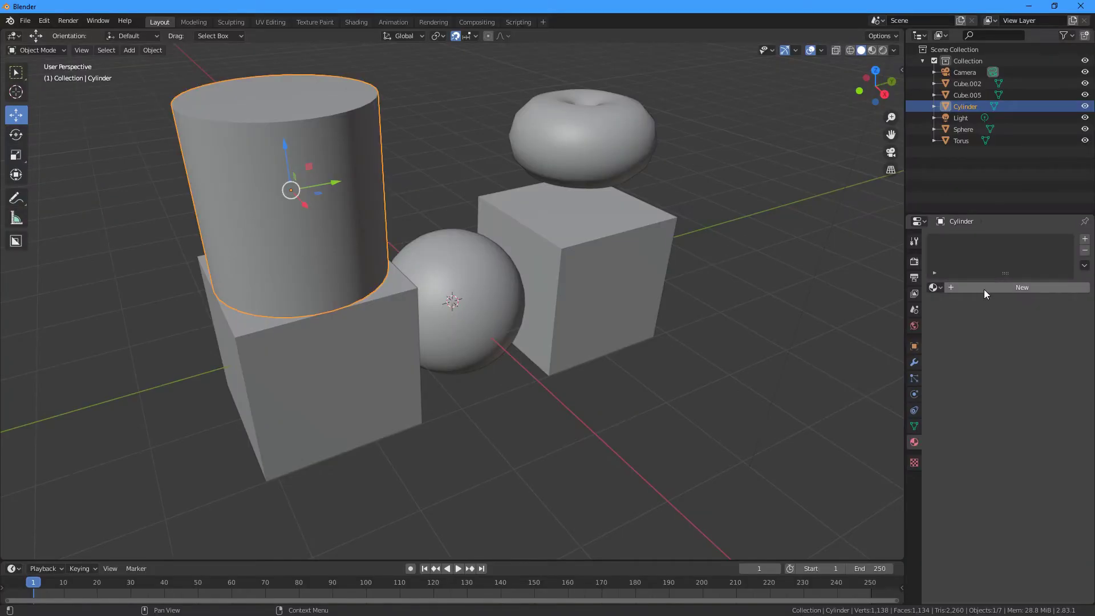
click(907, 77)
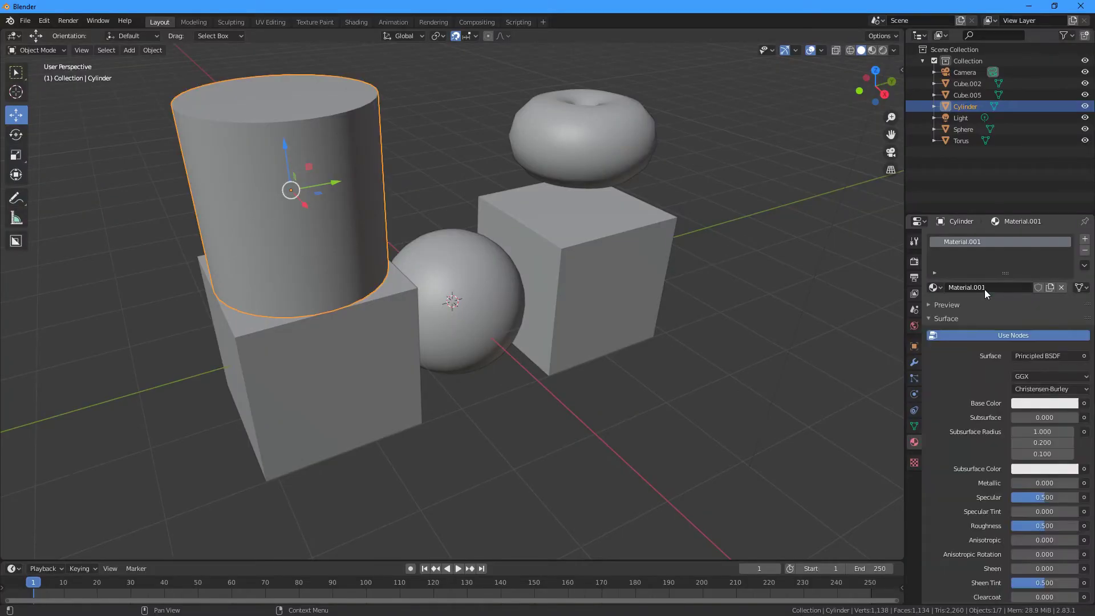
click(1025, 403)
drag(1011, 259, 988, 278)
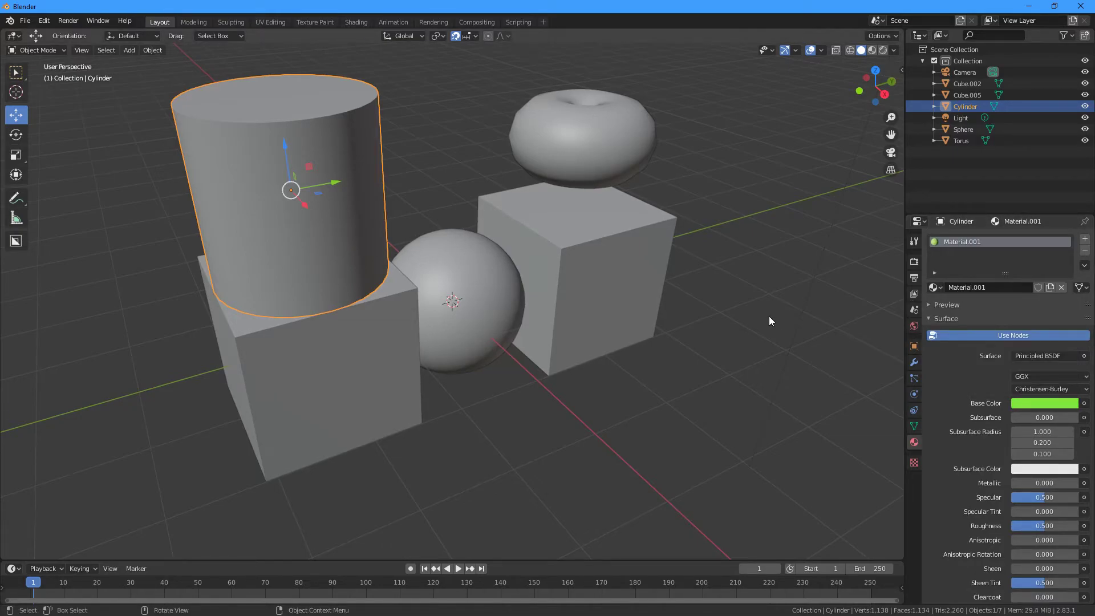
click(883, 51)
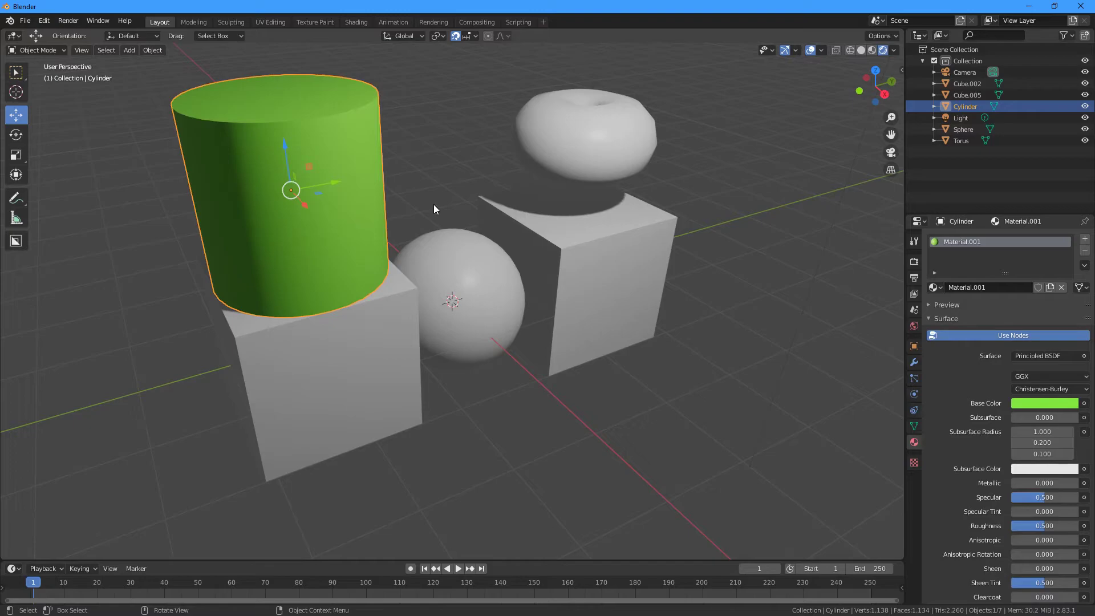
- Create a new, separate material for the torus and set its base color to magenta
click(573, 147)
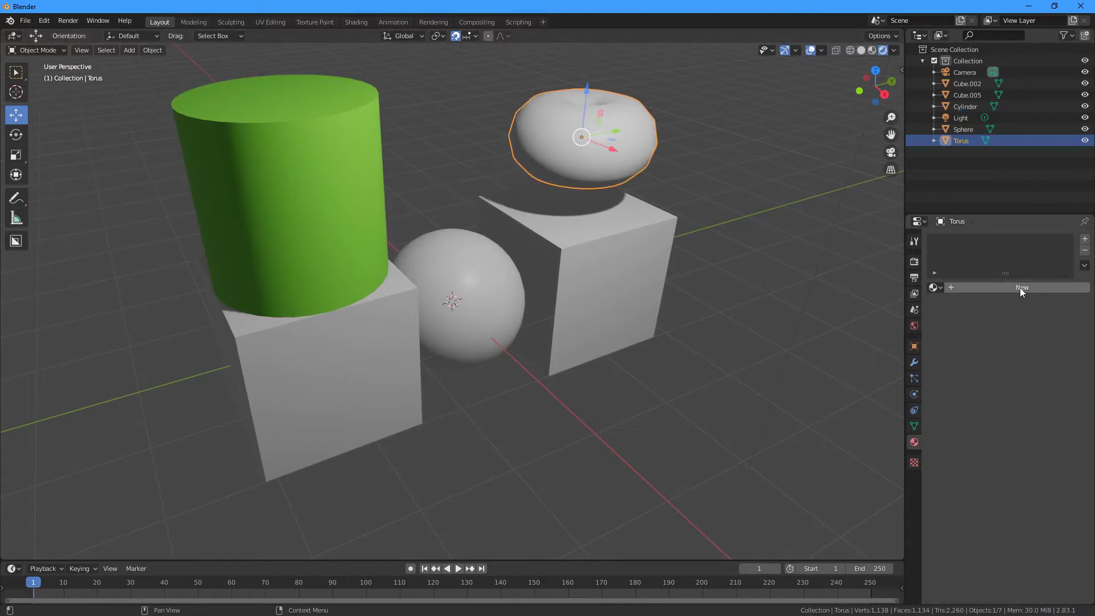
click(935, 287)
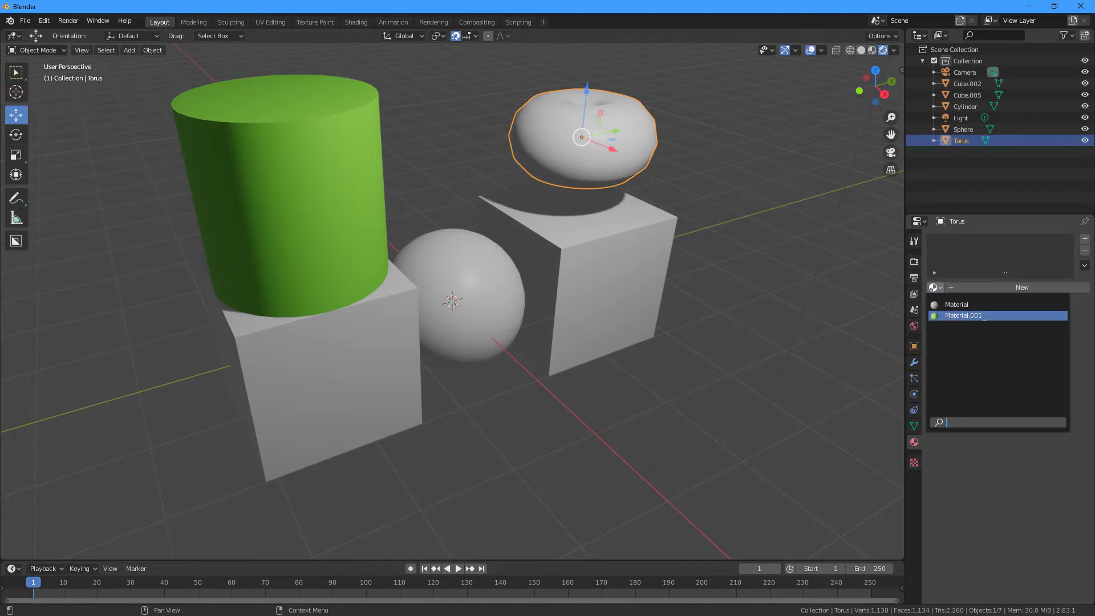
click(1038, 288)
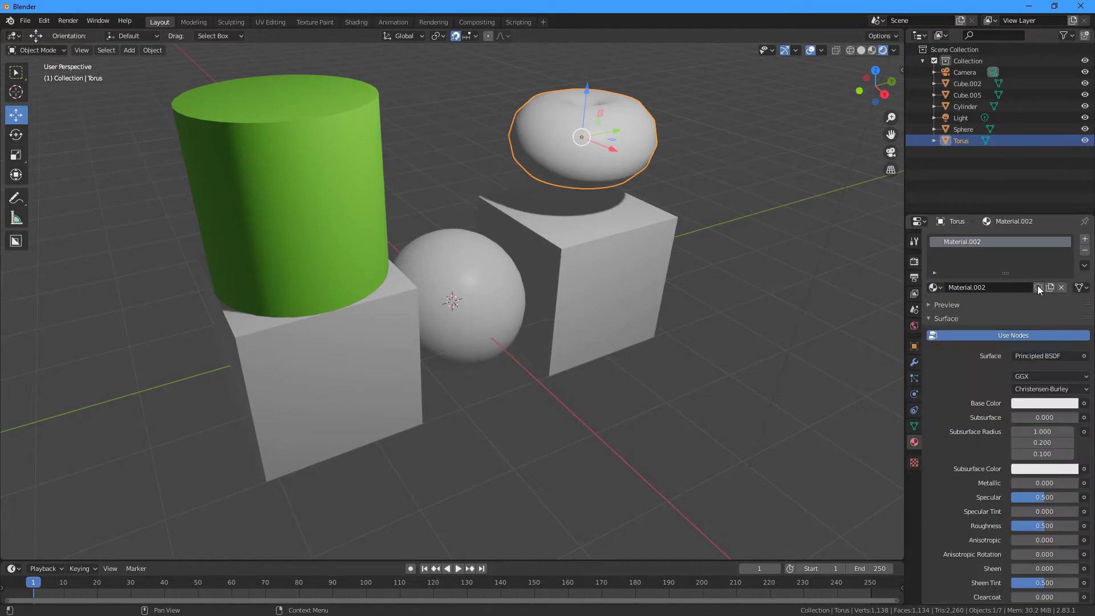
click(1031, 405)
drag(1015, 274, 1051, 307)
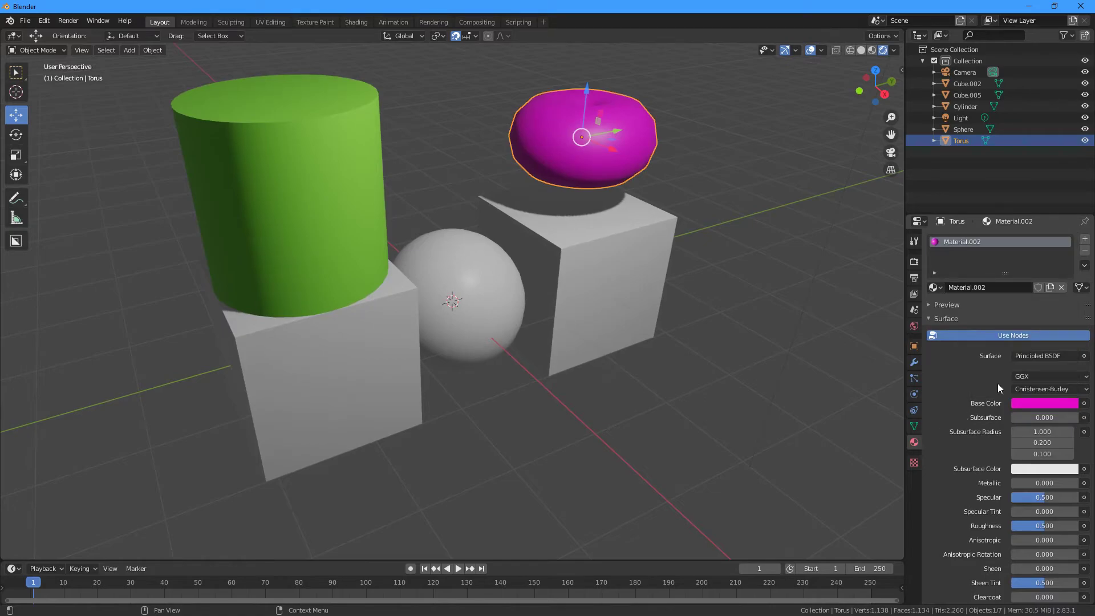
- Set the torus material's roughness to 0.192 and its metallic value to about 0.808
scroll(995, 416, down, 2)
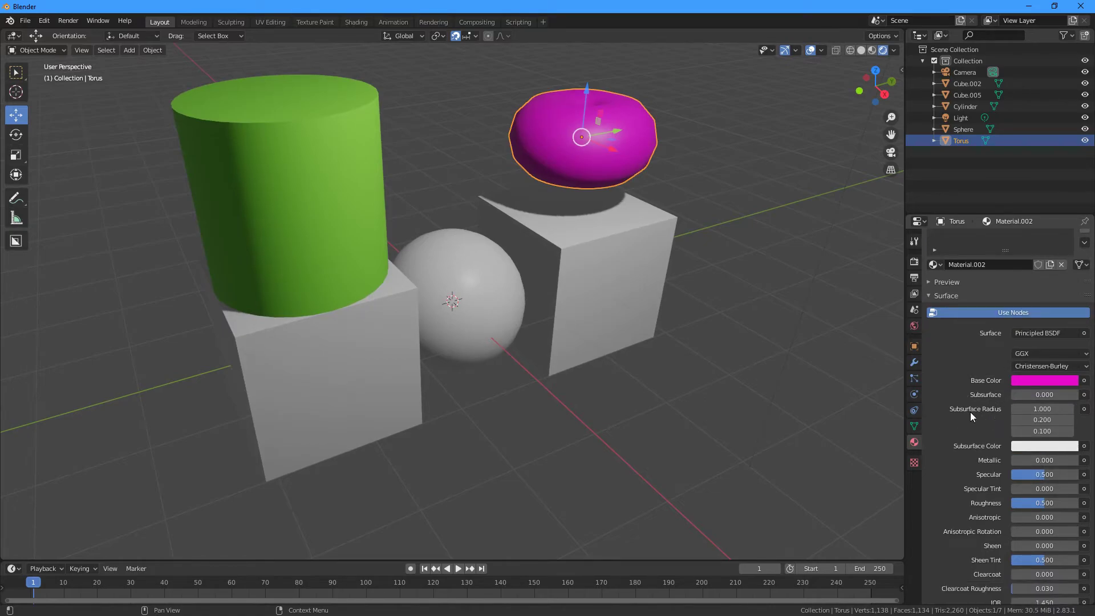
drag(1038, 480, 1017, 481)
middle_drag(658, 138, 797, 379)
scroll(714, 196, up, 2)
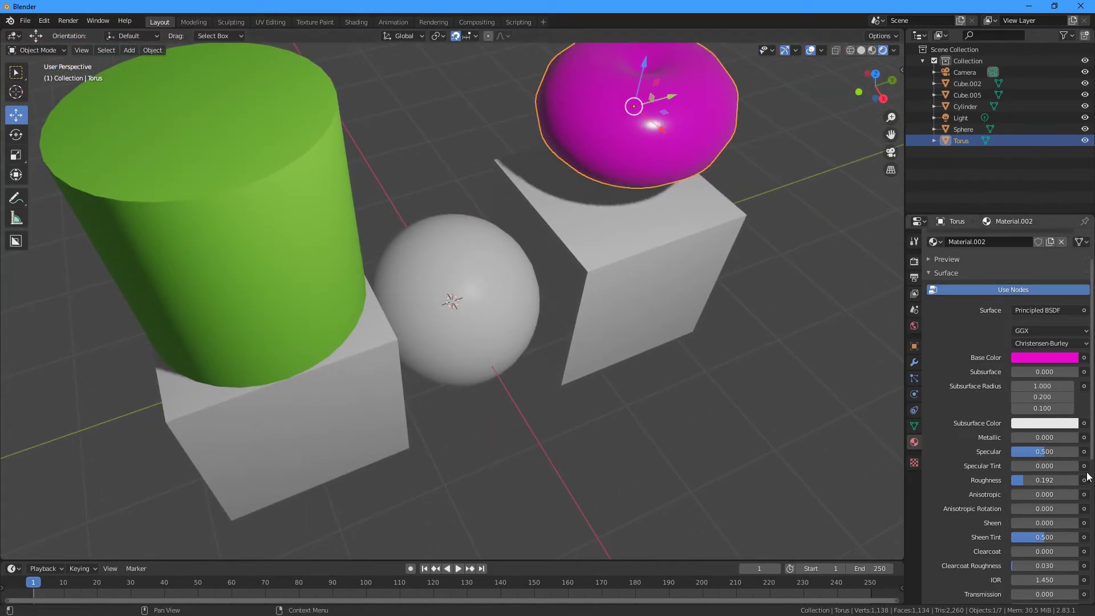
drag(1037, 437, 1065, 438)
middle_drag(699, 221, 679, 188)
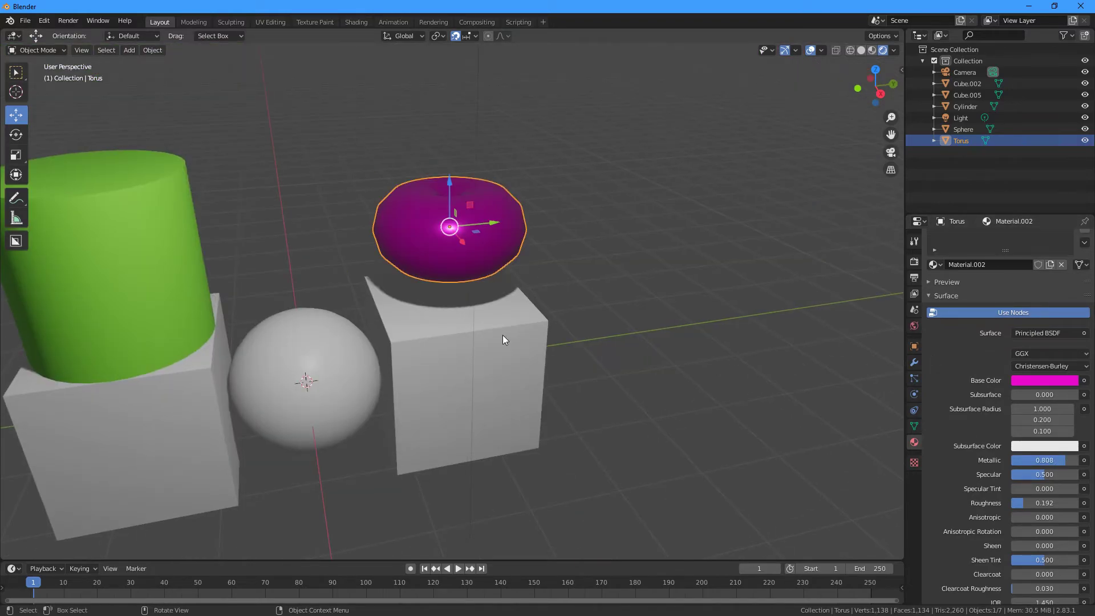
- Create a new material for the cube below the torus and set its base color to golden yellow
click(410, 365)
click(974, 288)
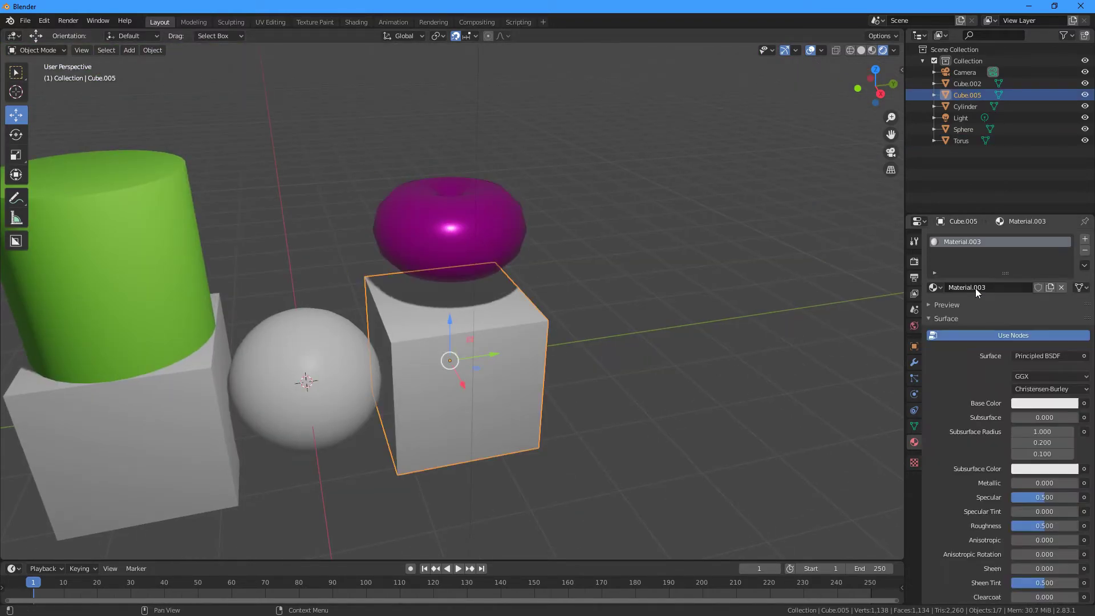
click(1034, 403)
drag(1014, 297, 989, 309)
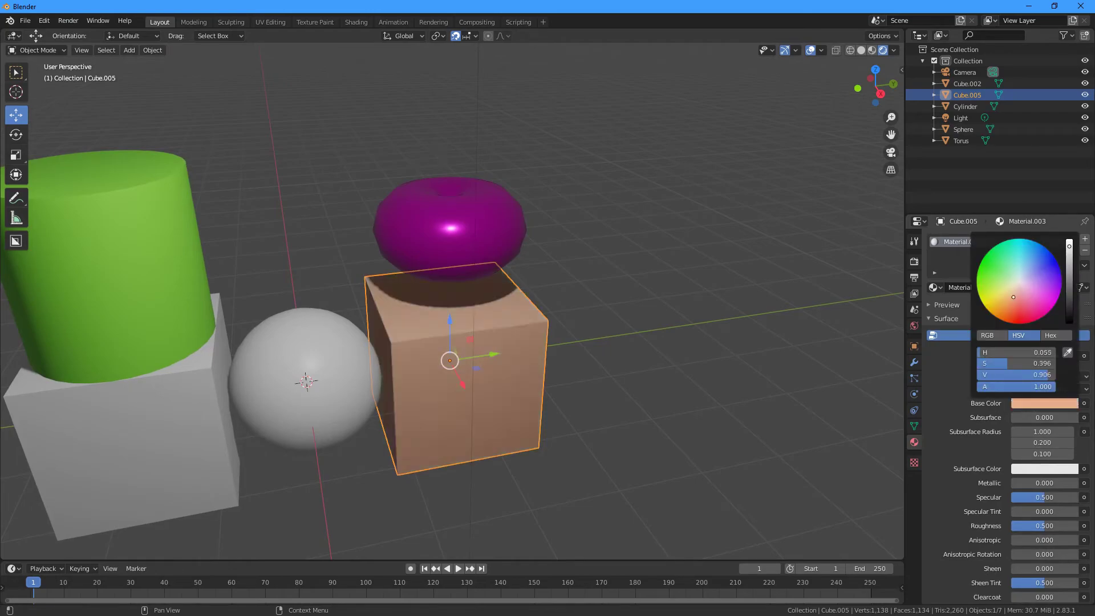
- Create a new material for the sphere and set its base color to bright blue
click(346, 386)
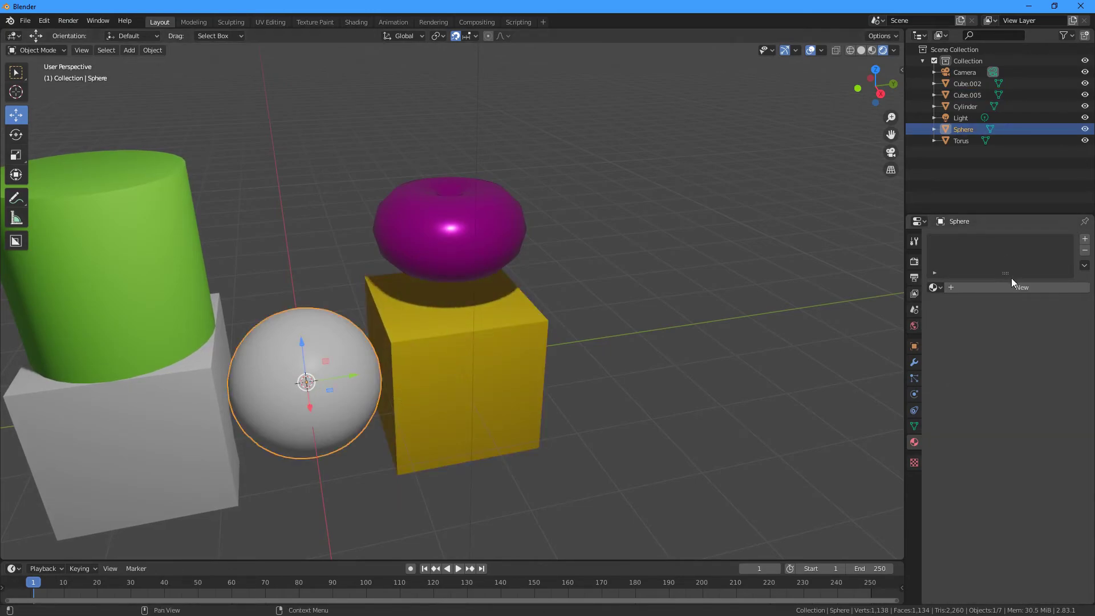
click(1012, 287)
click(1038, 401)
drag(1010, 282, 1024, 247)
- Create a new material for the cube below the cylinder, darken its base color to near black, and deselect the cube
click(137, 456)
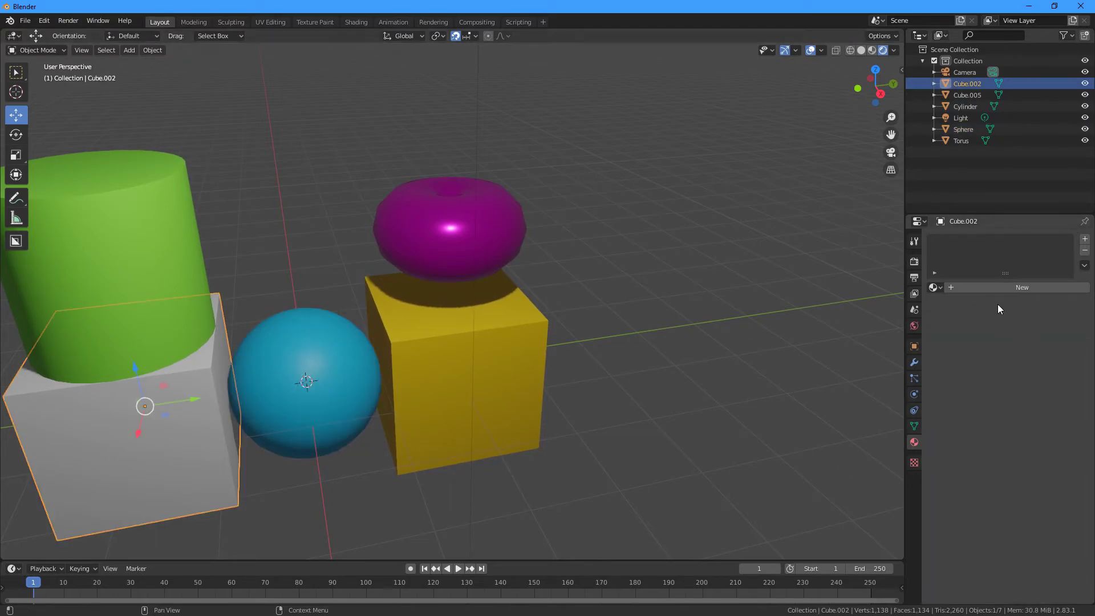
click(1008, 292)
click(1035, 405)
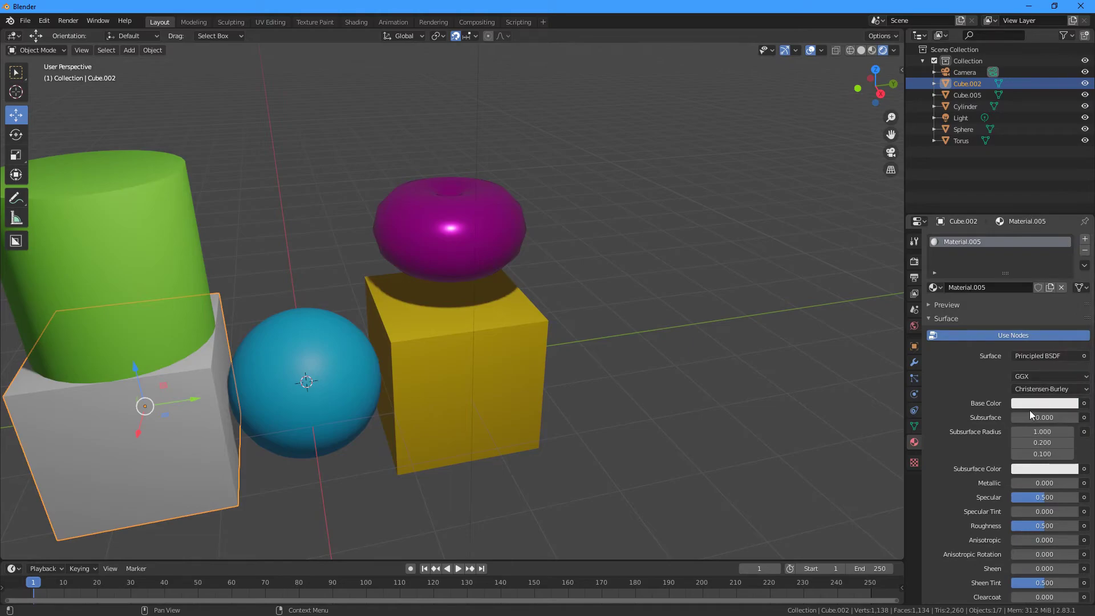
click(1030, 405)
drag(1070, 251, 1070, 306)
drag(1039, 525, 1002, 525)
click(649, 426)
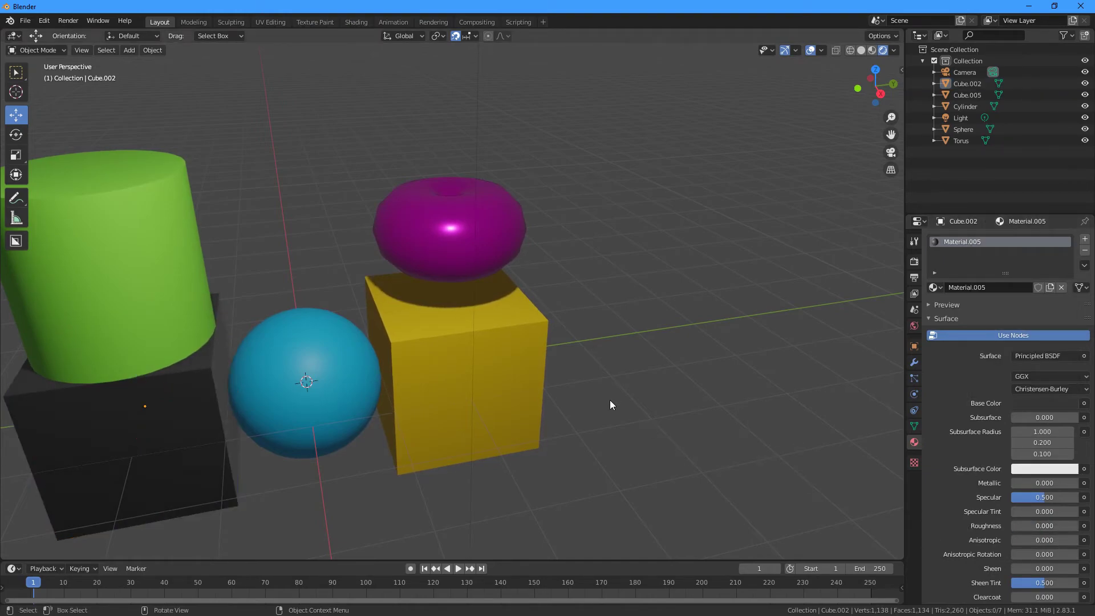
- Hide the viewport overlays and view the colored arrangement from slightly above
middle_drag(594, 411, 736, 391)
middle_drag(653, 408, 579, 403)
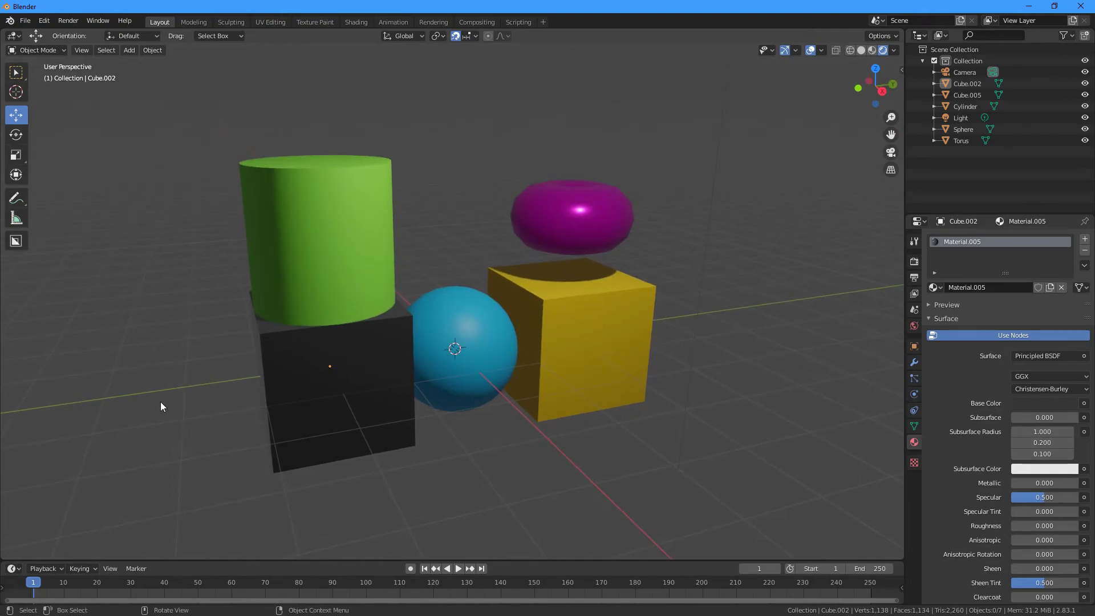
click(808, 52)
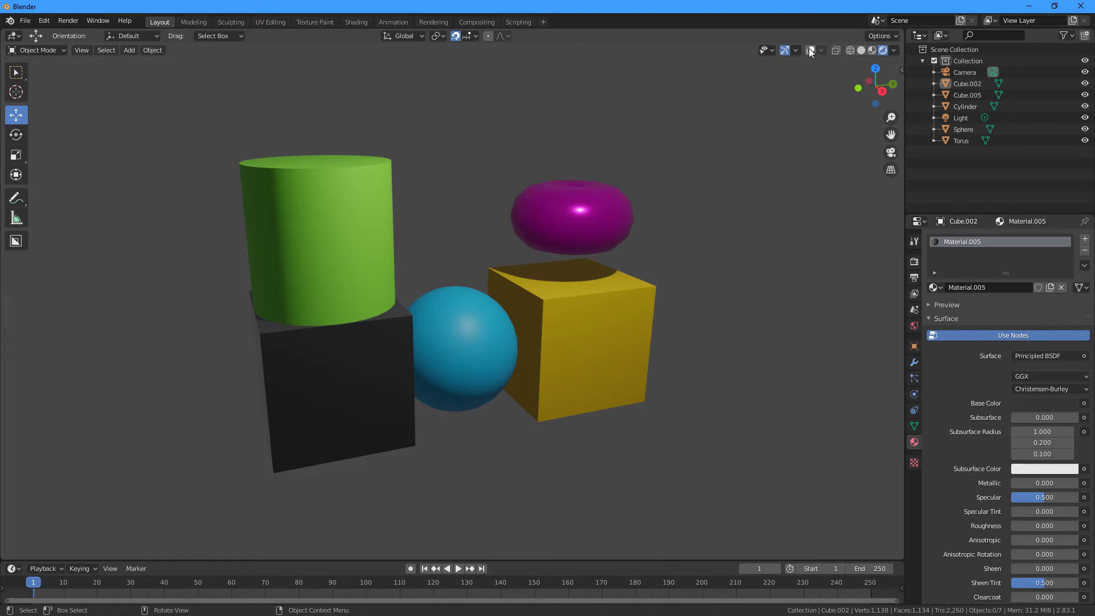
click(810, 51)
click(811, 52)
middle_drag(730, 216, 686, 228)
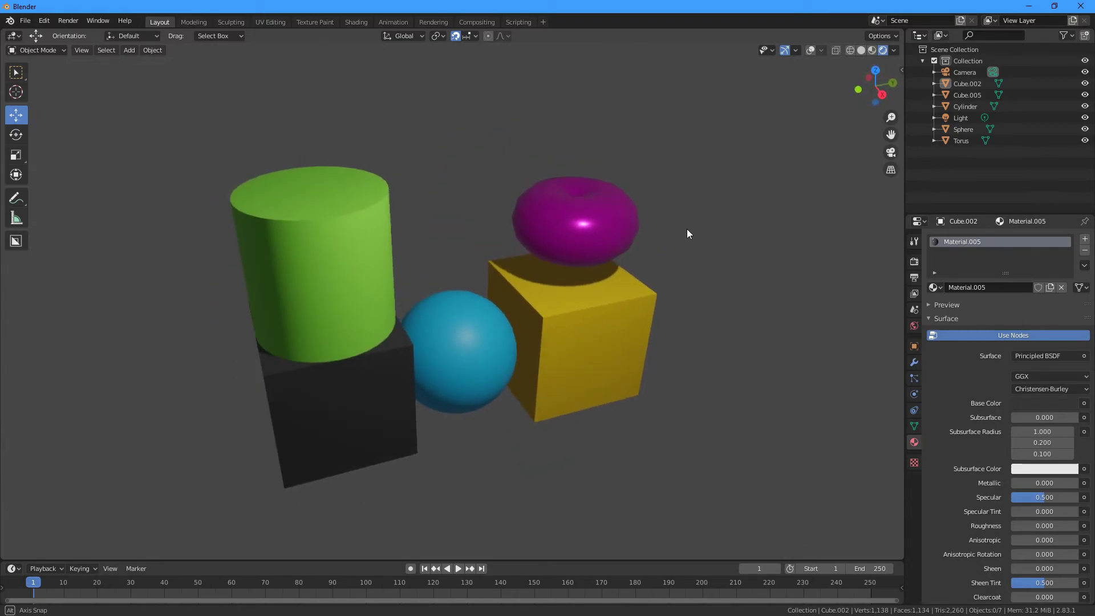
- Enable Ambient Occlusion for the Eevee render with a factor of 3.00, and try a larger distance before undoing it
click(914, 263)
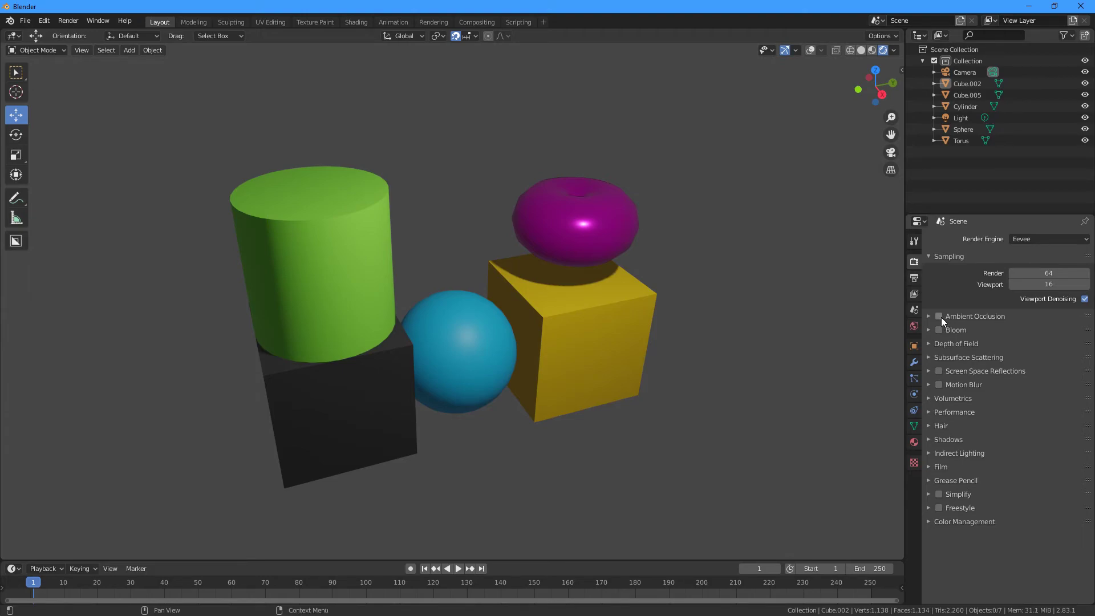
scroll(358, 371, up, 5)
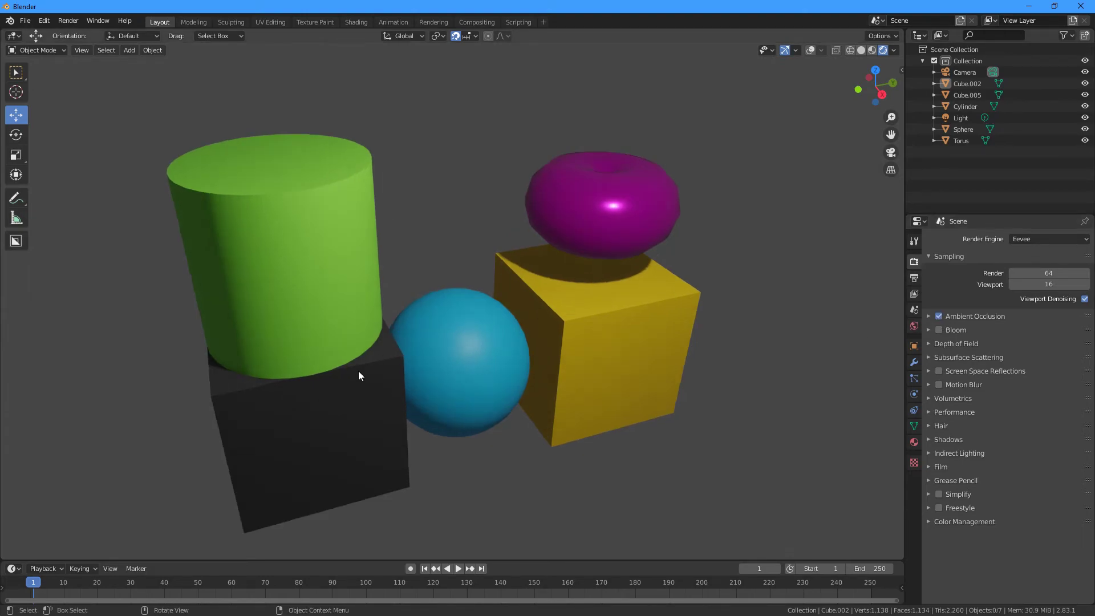
click(928, 316)
click(1029, 345)
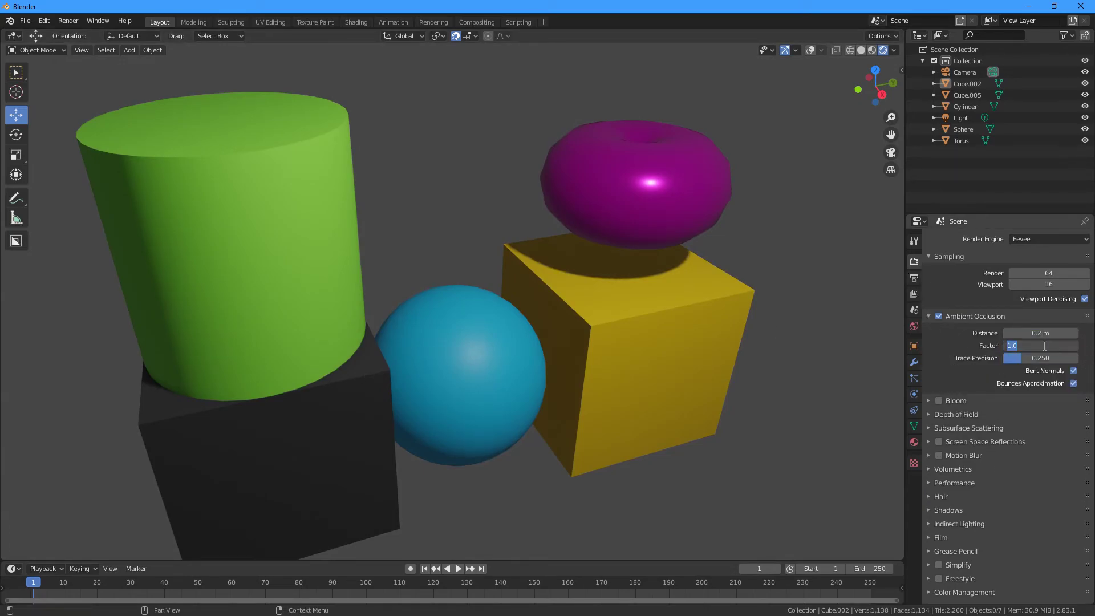
text(3)
key(Return)
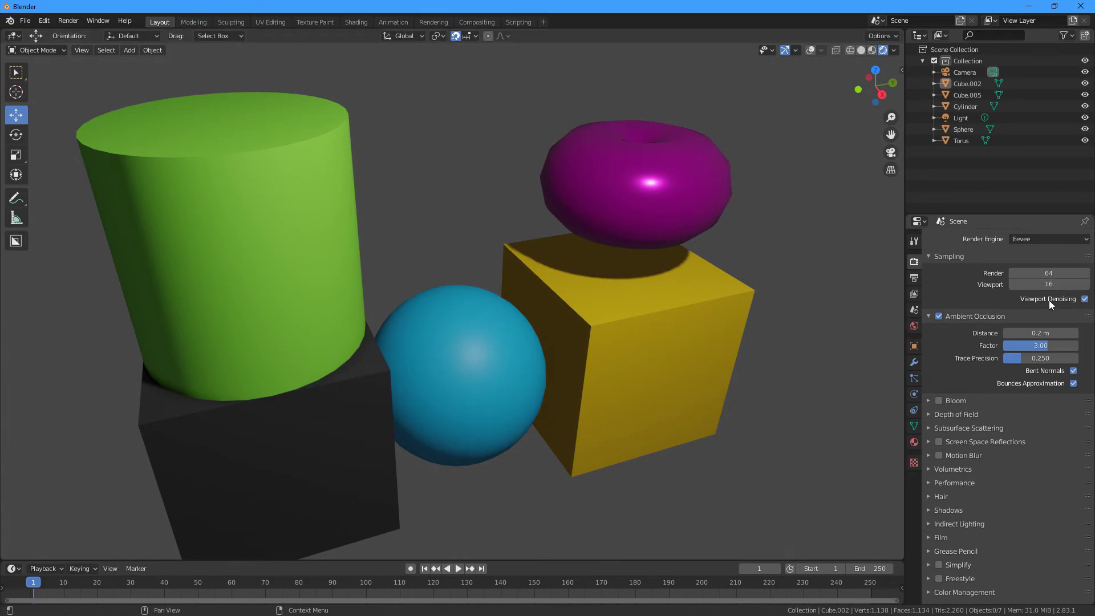
mouse_move(1029, 332)
mouse_down()
mouse_move(1067, 333)
mouse_move(1045, 333)
mouse_up()
key(ctrl+z)
- Enable Bloom for the Eevee render and look over its detailed settings
click(938, 401)
mouse_move(672, 200)
middle_down()
mouse_move(669, 248)
mouse_move(669, 214)
middle_up()
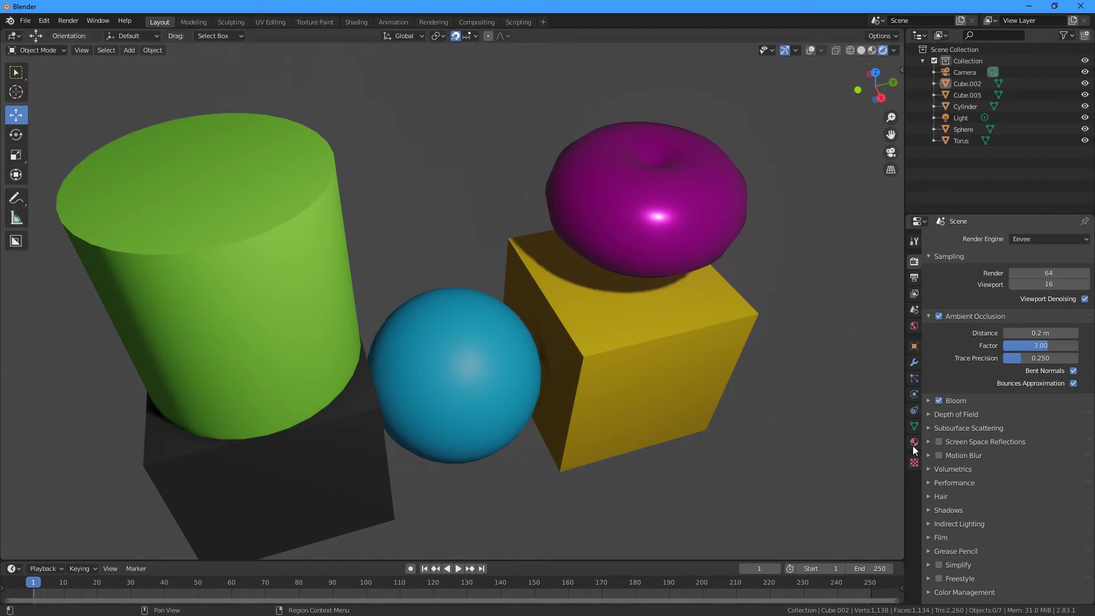
click(928, 403)
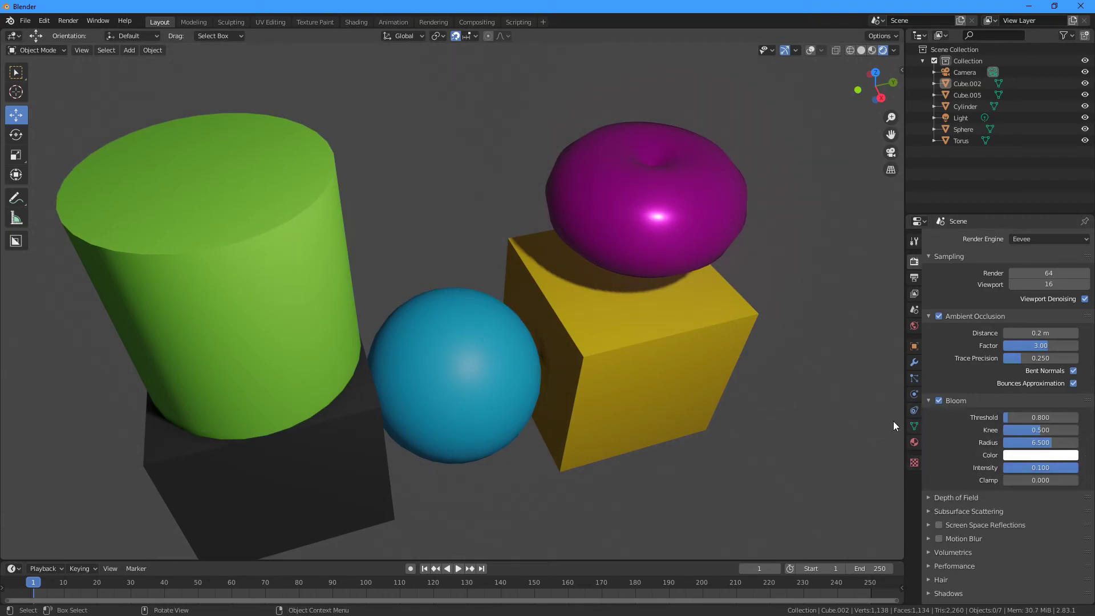
click(926, 402)
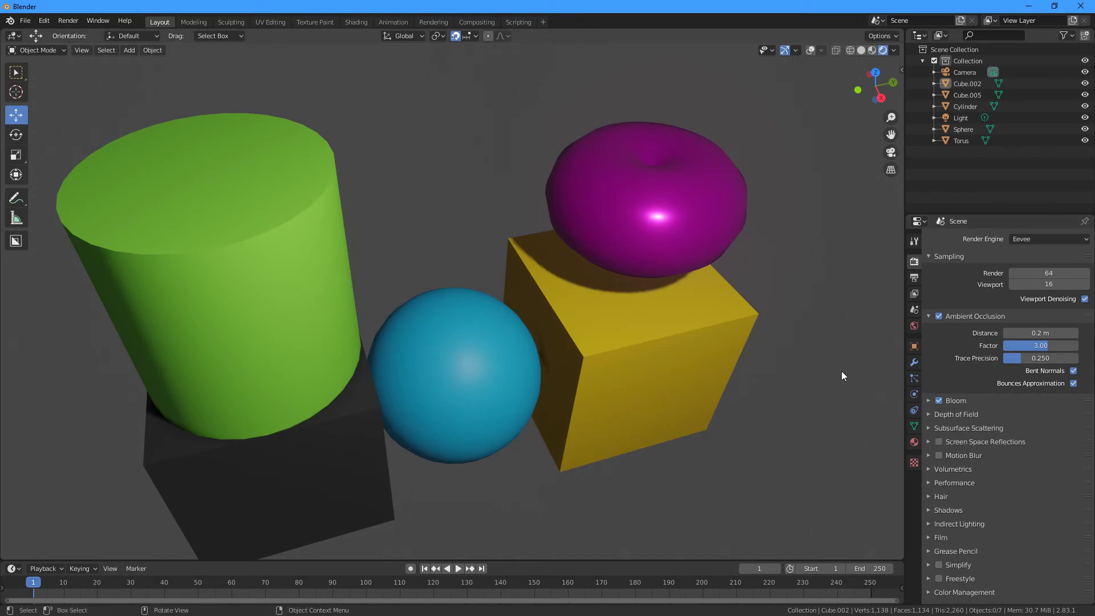
- Enable Screen Space Reflections, set viewport sampling to 64, and inspect the reflections from the side
click(939, 443)
middle_drag(693, 312, 399, 287)
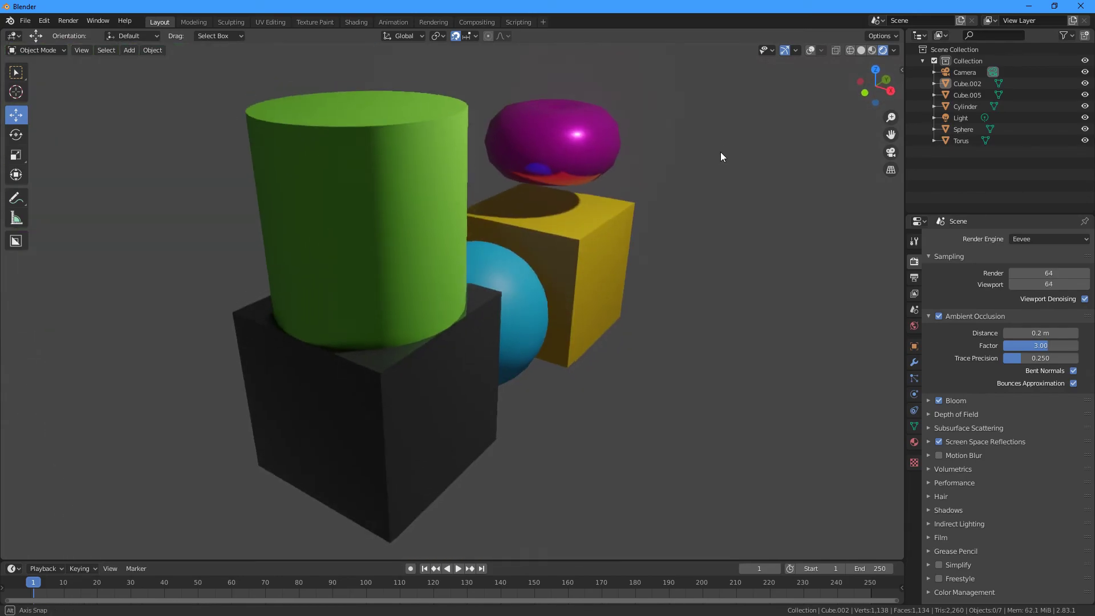
middle_drag(720, 152, 717, 156)
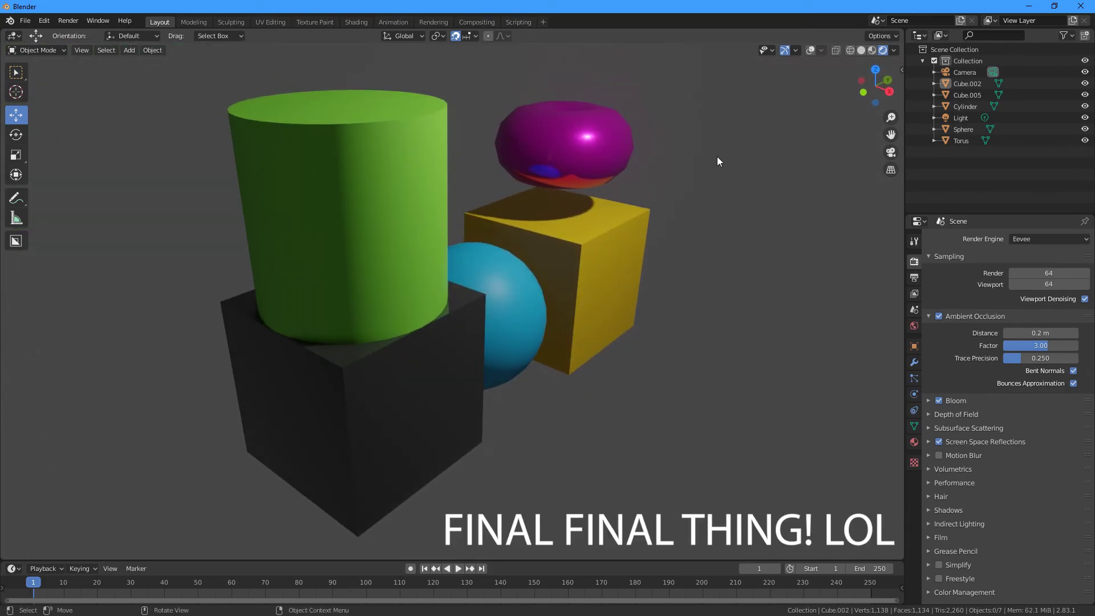
middle_drag(692, 156, 689, 153)
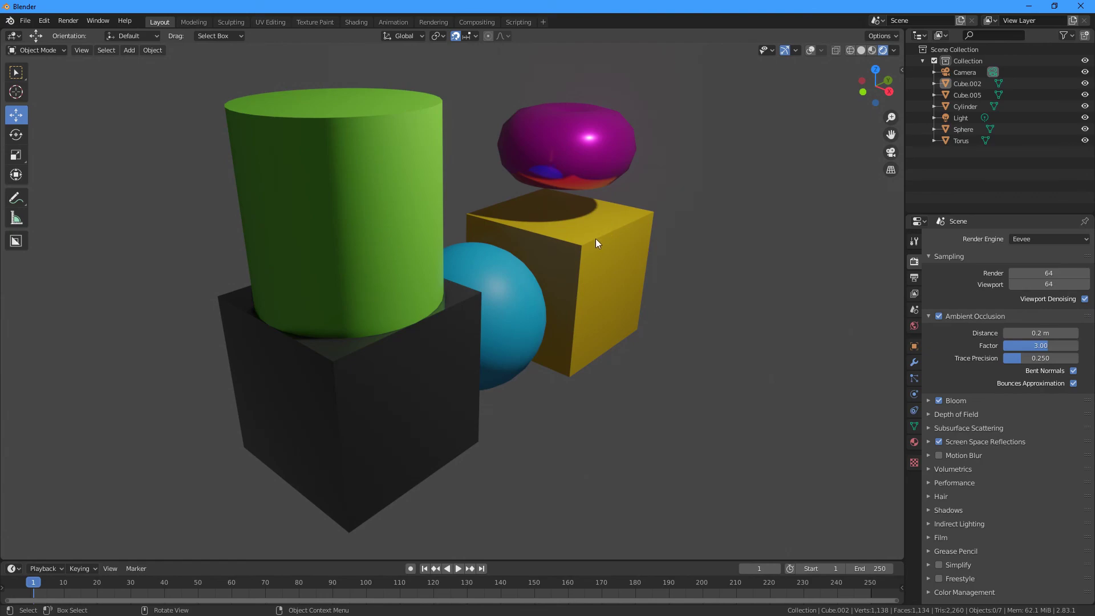
- Render a still image of the viewport with the colored arrangement seen from a higher angle
scroll(712, 221, down, 1)
scroll(693, 246, up, 2)
scroll(713, 300, down, 2)
scroll(713, 301, up, 2)
scroll(724, 304, down, 1)
middle_drag(727, 306, 707, 333)
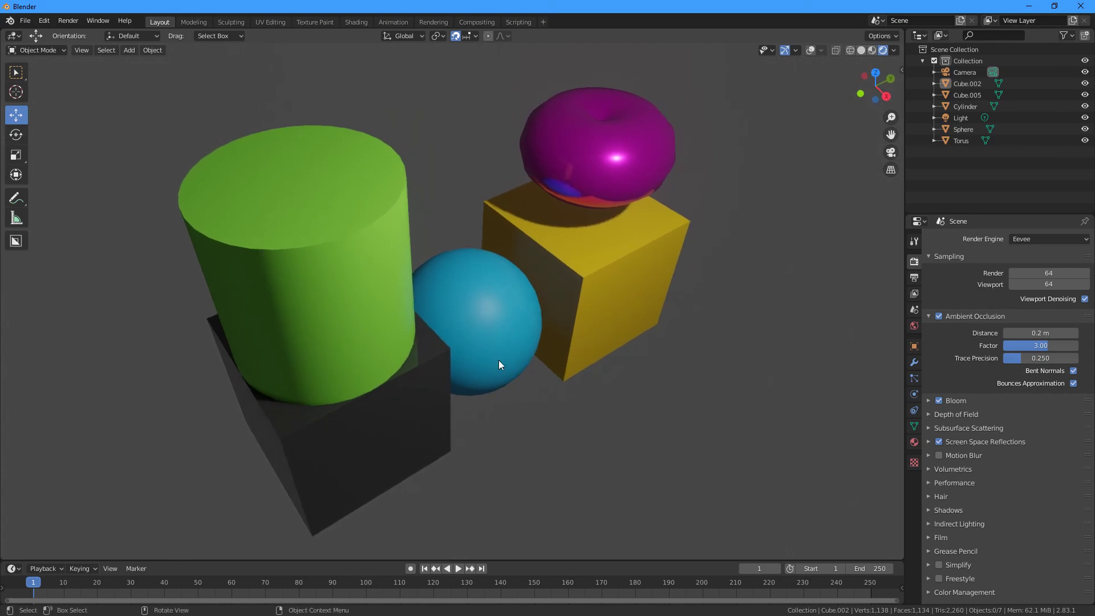
click(75, 50)
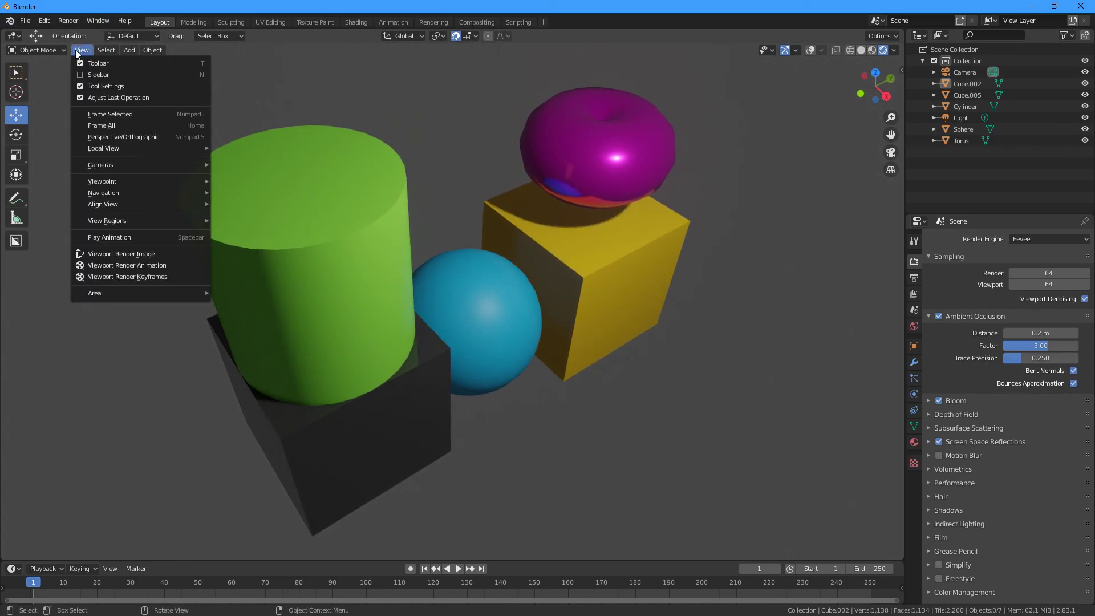
click(146, 255)
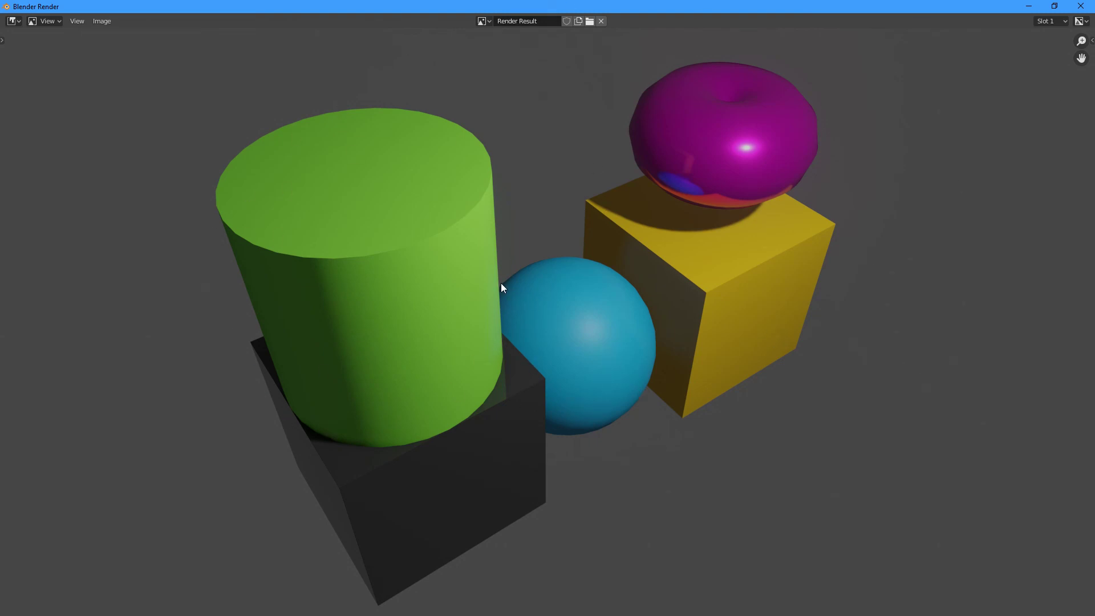
- Look over the Save As options for the rendered image and cancel without saving
click(103, 23)
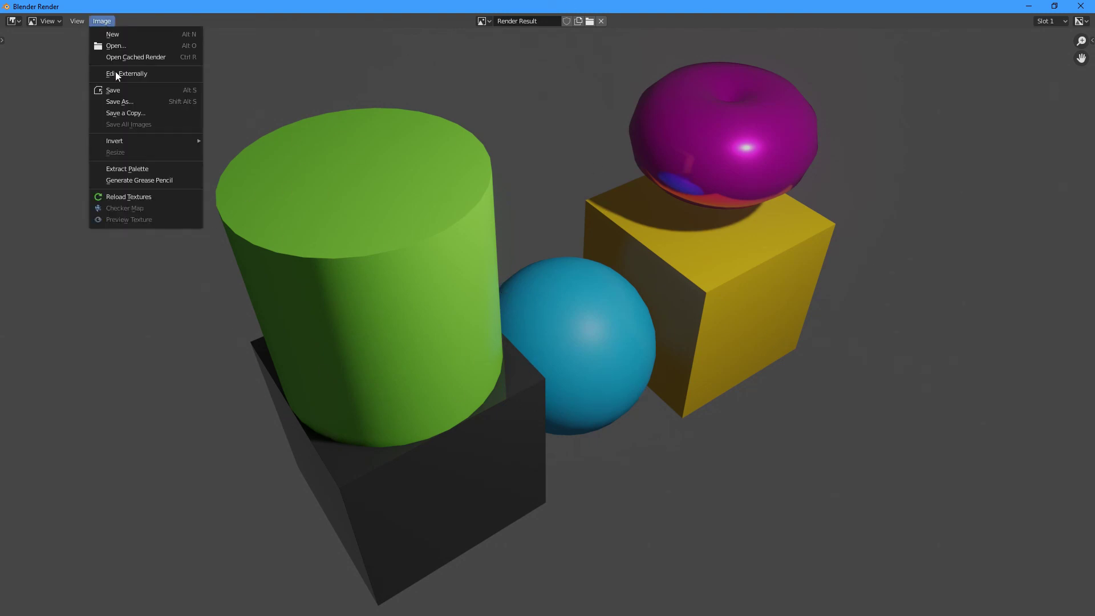
click(127, 105)
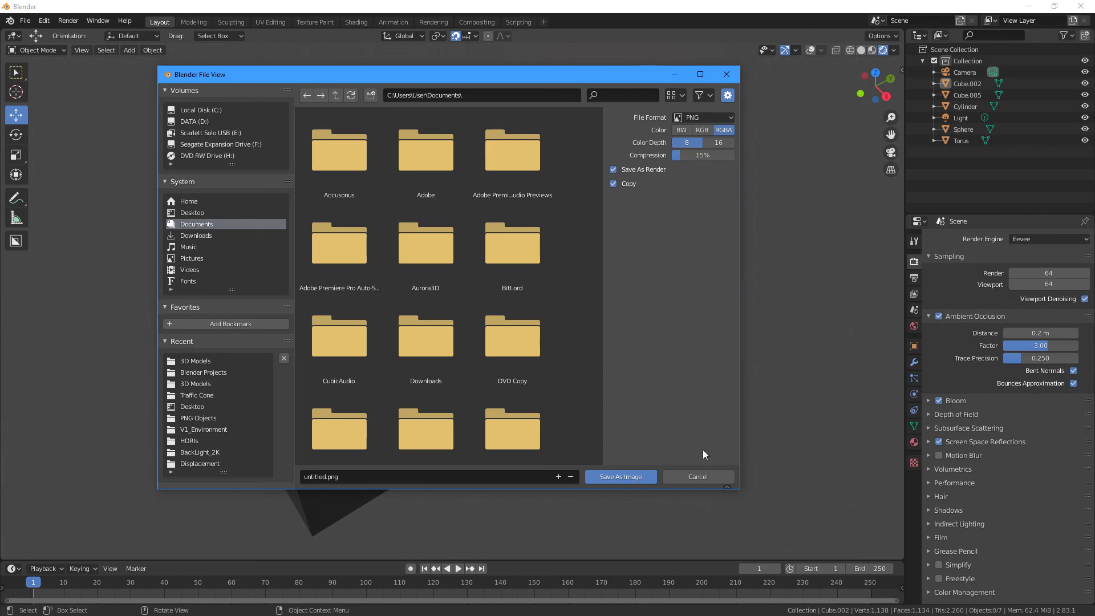
click(698, 475)
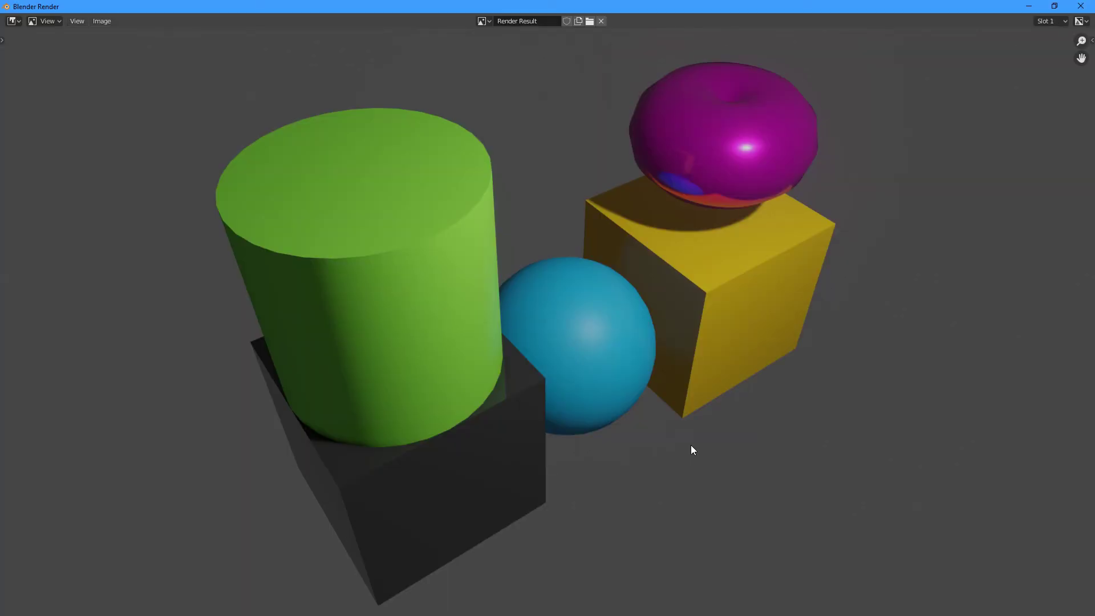